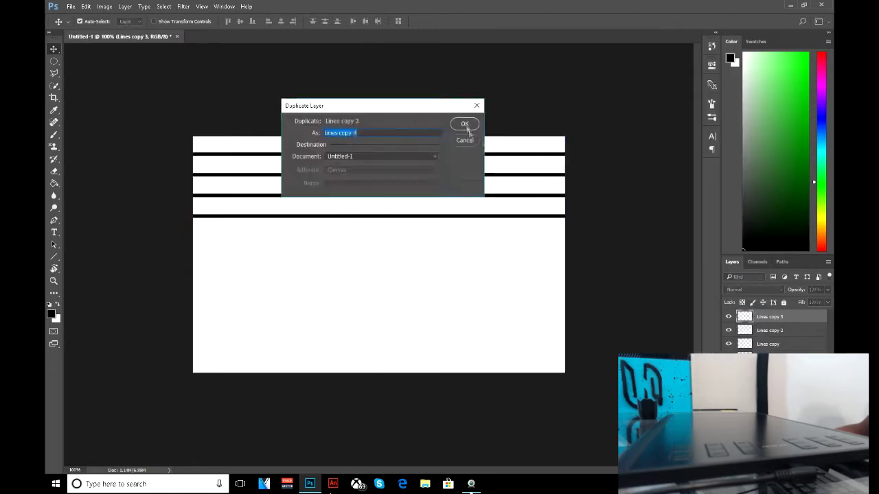
# Duplicate the horizontal line layer repeatedly and space the copies evenly down to the bottom of the canvas
pyautogui.hotkey('ctrl', 'j')
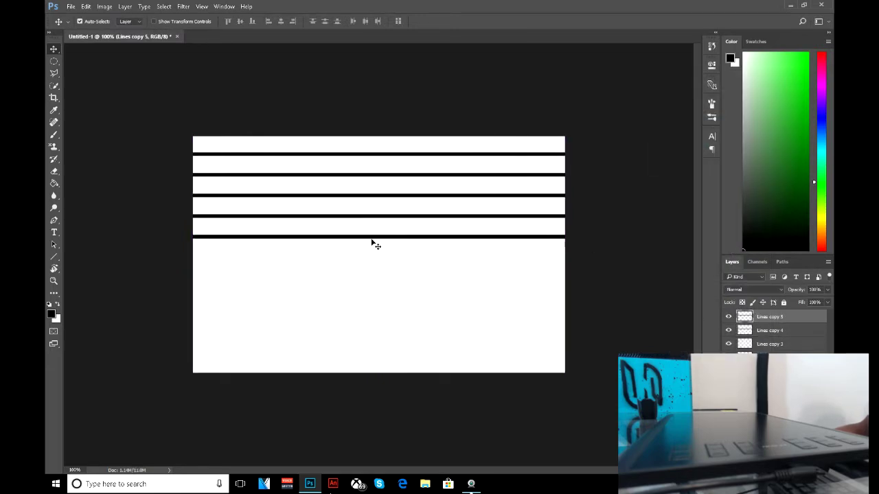
pyautogui.hotkey('ctrl', 'j')
pyautogui.hotkey('ctrl', 'j')
pyautogui.moveTo(377, 278); pyautogui.dragTo(350, 365)
pyautogui.hotkey('ctrl', 'j')
pyautogui.press('Return')
pyautogui.hotkey('ctrl', 'j')
pyautogui.press('Return')
# Group all the line layers as "Lines", lower the group's opacity to 42%, and add a layer named "Nose" above it
pyautogui.rightClick(768, 317)
pyautogui.press('Escape')
pyautogui.hotkey('ctrl', 'j')
pyautogui.hotkey('ctrl', 'g')
pyautogui.click(751, 329)
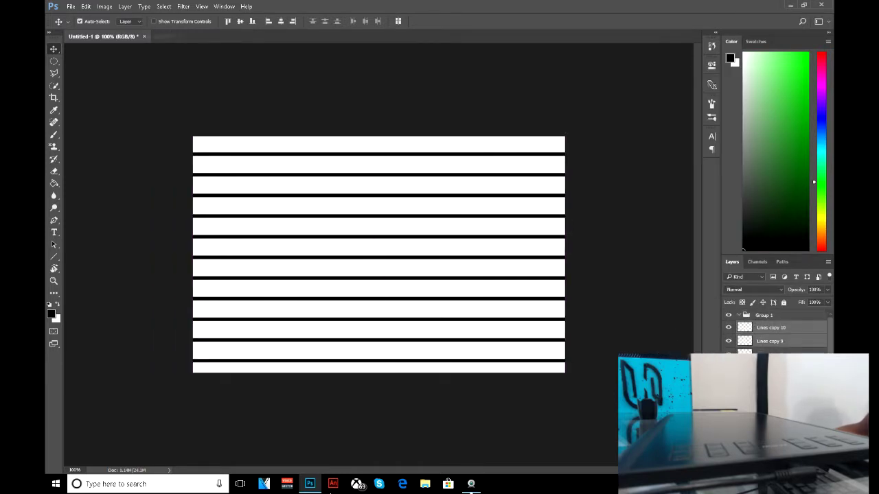
pyautogui.scroll(-2, 769, 333)
pyautogui.keyDown('shift'); pyautogui.click(776, 337); pyautogui.keyUp('shift')
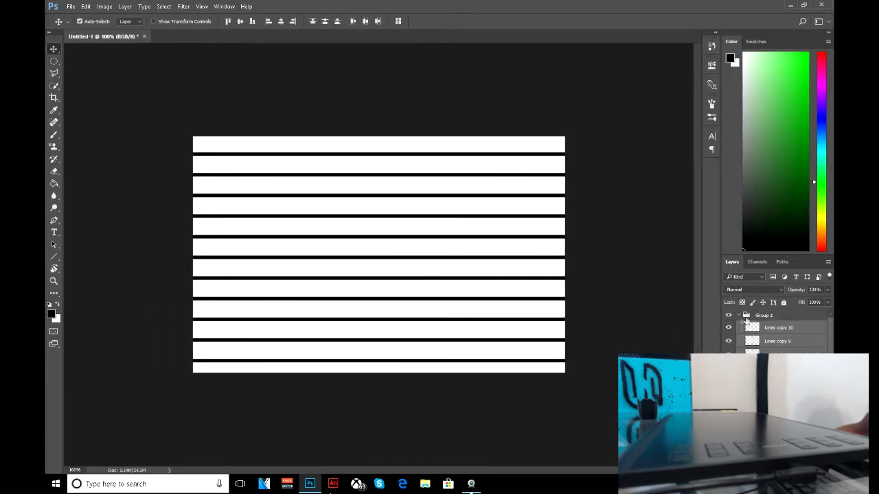
pyautogui.hotkey('ctrl', 'g')
pyautogui.moveTo(828, 289); pyautogui.dragTo(789, 301)
pyautogui.click(762, 316)
# Choose the Brush tool with a fine pointed bristle tip at 50% flow for sketching
pyautogui.press('b')
pyautogui.click(84, 22)
pyautogui.click(60, 22)
pyautogui.click(81, 62)
pyautogui.click(103, 51)
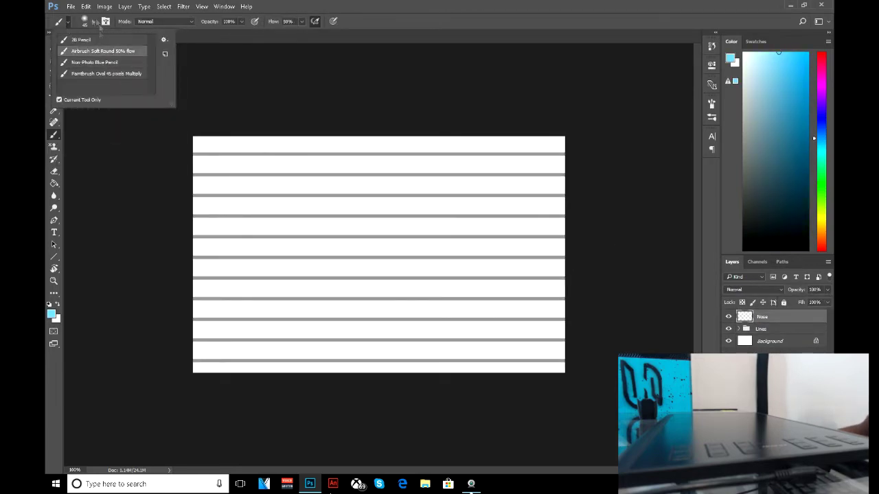
pyautogui.click(83, 22)
pyautogui.click(94, 22)
pyautogui.press('Return')
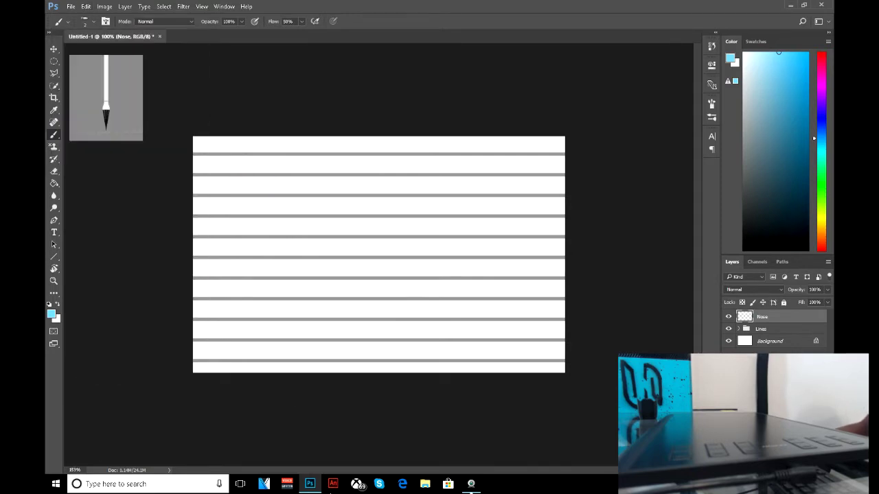
# Fit the canvas to the window, reset the brush colour to black and set the Nose layer's opacity to 66%
pyautogui.hotkey('ctrl', '0')
pyautogui.press('d')
pyautogui.press('6')
pyautogui.press('6')
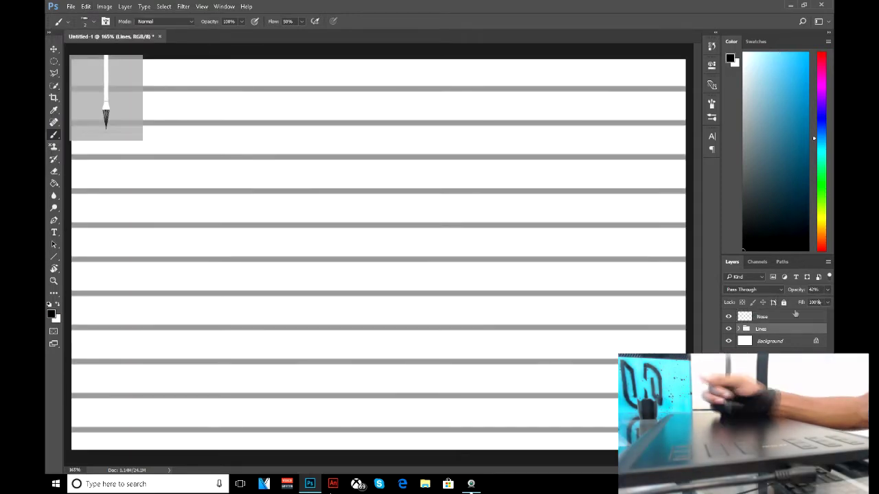
pyautogui.moveTo(385, 223)
pyautogui.mouseDown()
pyautogui.moveTo(385, 283)
pyautogui.moveTo(392, 209)
pyautogui.moveTo(415, 289)
pyautogui.mouseUp()
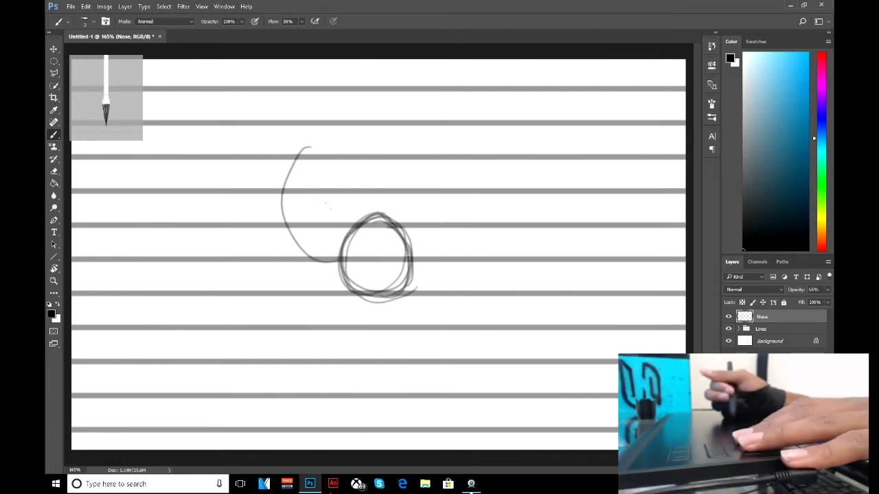
pyautogui.hotkey('ctrl', 'alt', 'z')
pyautogui.hotkey('ctrl', 'alt', 'z')
pyautogui.hotkey('ctrl', 'alt', 'z')
pyautogui.hotkey('ctrl', 'alt', 'z')
# Sketch a round nose near the centre of the canvas, spanning about two guide-line spaces, and undo the stray extra stroke
pyautogui.moveTo(392, 235)
pyautogui.mouseDown()
pyautogui.moveTo(399, 237)
pyautogui.moveTo(412, 294)
pyautogui.mouseUp()
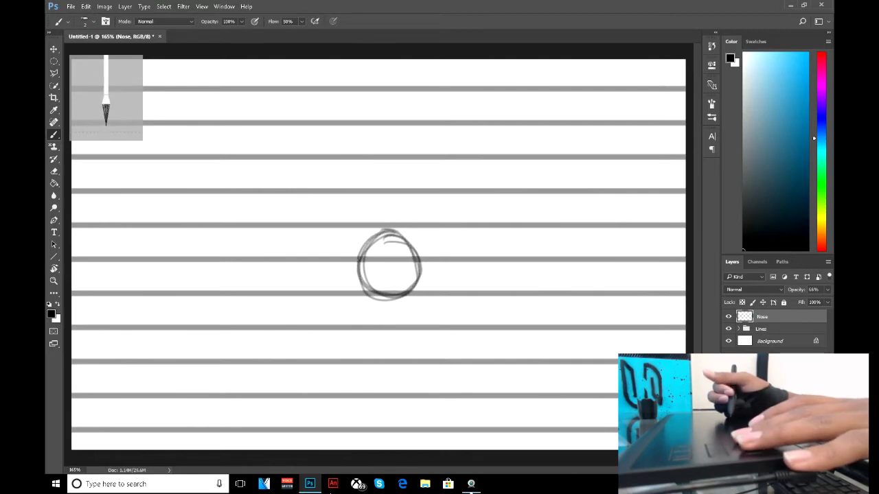
pyautogui.moveTo(370, 240); pyautogui.dragTo(361, 245)
pyautogui.hotkey('ctrl', 'alt', 'z')
pyautogui.moveTo(343, 147); pyautogui.dragTo(324, 255)
pyautogui.hotkey('ctrl', 'alt', 'z')
pyautogui.moveTo(383, 206)
pyautogui.mouseDown()
pyautogui.moveTo(384, 237)
pyautogui.moveTo(357, 271)
pyautogui.moveTo(322, 265)
pyautogui.mouseUp()
pyautogui.hotkey('ctrl', 'alt', 'z')
pyautogui.hotkey('ctrl', 'alt', 'z')
# Sketch two large oval eyes rising from either side of the nose, with short horizontal marks at their outer edges
pyautogui.moveTo(383, 226); pyautogui.dragTo(357, 271)
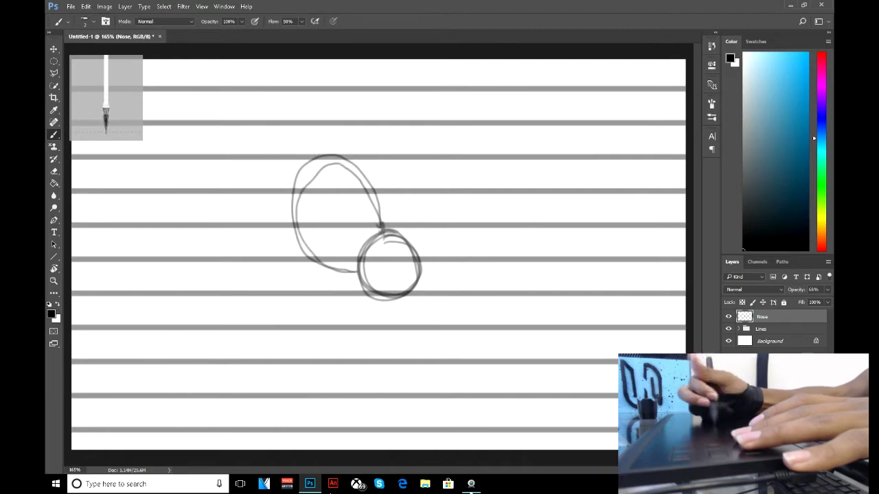
pyautogui.moveTo(381, 227)
pyautogui.mouseDown()
pyautogui.moveTo(302, 199)
pyautogui.moveTo(357, 270)
pyautogui.mouseUp()
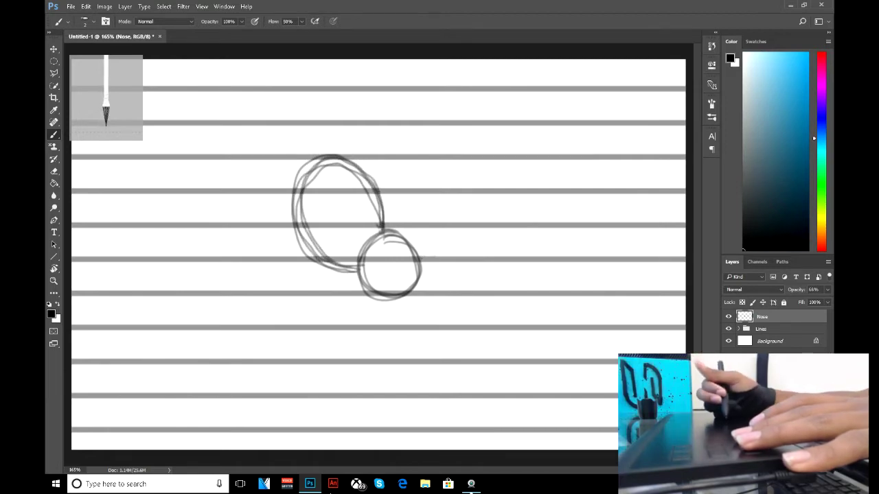
pyautogui.moveTo(420, 258)
pyautogui.mouseDown()
pyautogui.moveTo(392, 227)
pyautogui.moveTo(466, 206)
pyautogui.moveTo(405, 172)
pyautogui.moveTo(423, 266)
pyautogui.mouseUp()
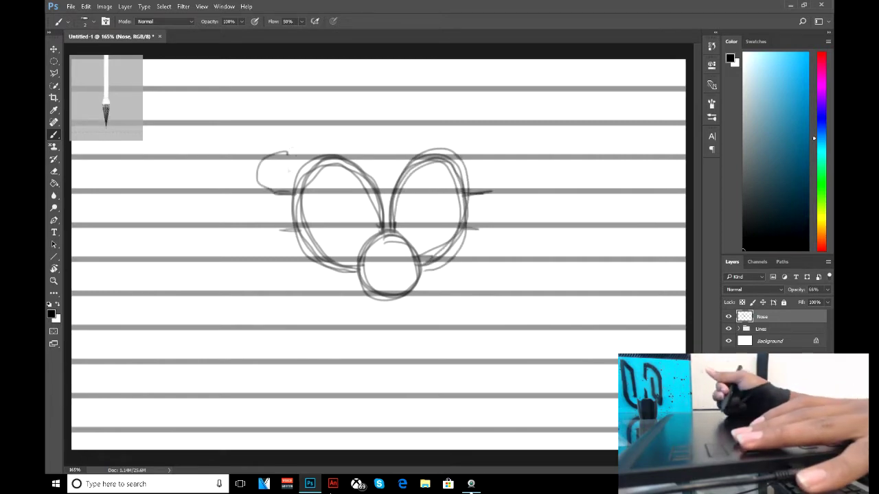
pyautogui.hotkey('ctrl', 'z')
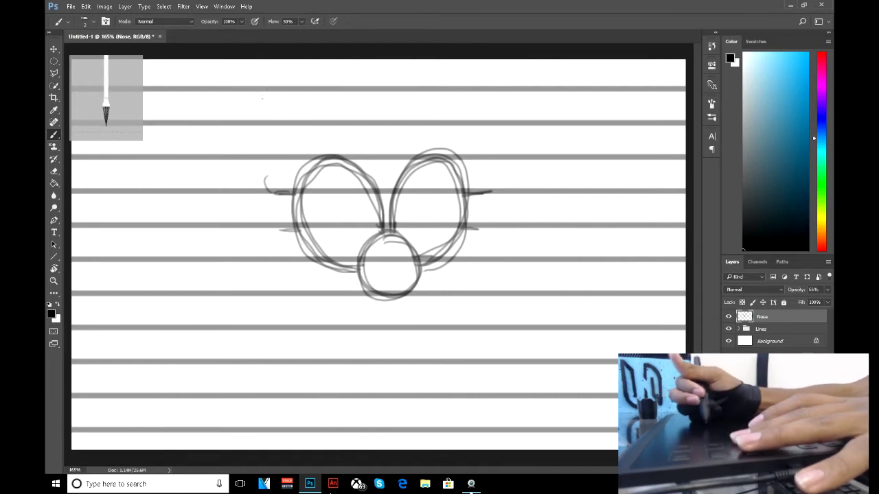
# Move the face sketch down and scale it smaller and flatter around the middle of the canvas
pyautogui.press('v')
pyautogui.moveTo(359, 196); pyautogui.dragTo(359, 234)
pyautogui.click(86, 6)
pyautogui.moveTo(117, 204)
pyautogui.click(219, 219)
pyautogui.moveTo(377, 188)
pyautogui.mouseDown()
pyautogui.moveTo(392, 205)
pyautogui.moveTo(514, 245)
pyautogui.moveTo(380, 298)
pyautogui.moveTo(487, 251)
pyautogui.mouseUp()
pyautogui.moveTo(410, 199); pyautogui.dragTo(410, 190)
pyautogui.click(459, 22)
pyautogui.moveTo(409, 248); pyautogui.dragTo(394, 253)
# Sketch the curved left and right sides of the head above the eyes, flaring outward toward the hair
pyautogui.press('b')
pyautogui.moveTo(253, 132); pyautogui.dragTo(280, 205)
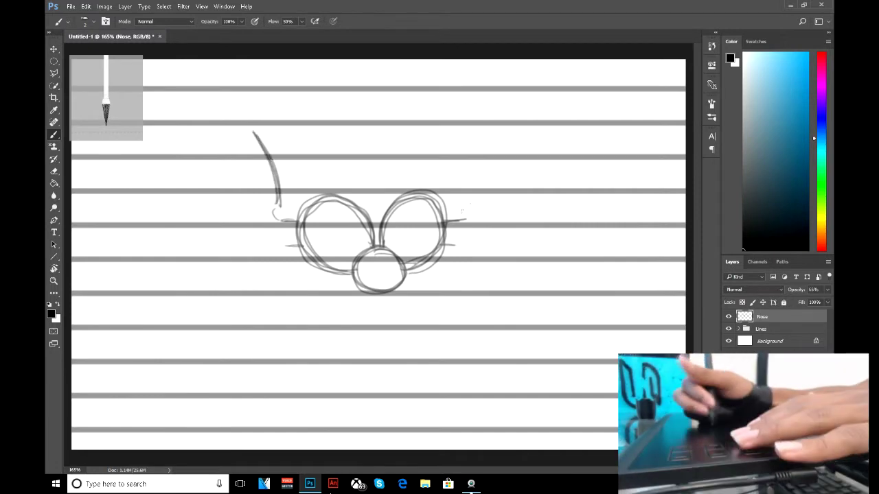
pyautogui.hotkey('ctrl', 'z')
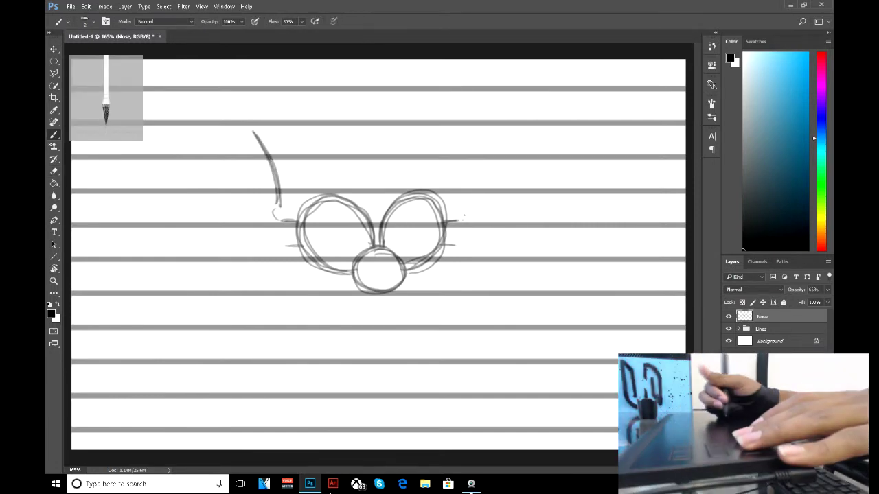
pyautogui.moveTo(460, 200); pyautogui.dragTo(461, 219)
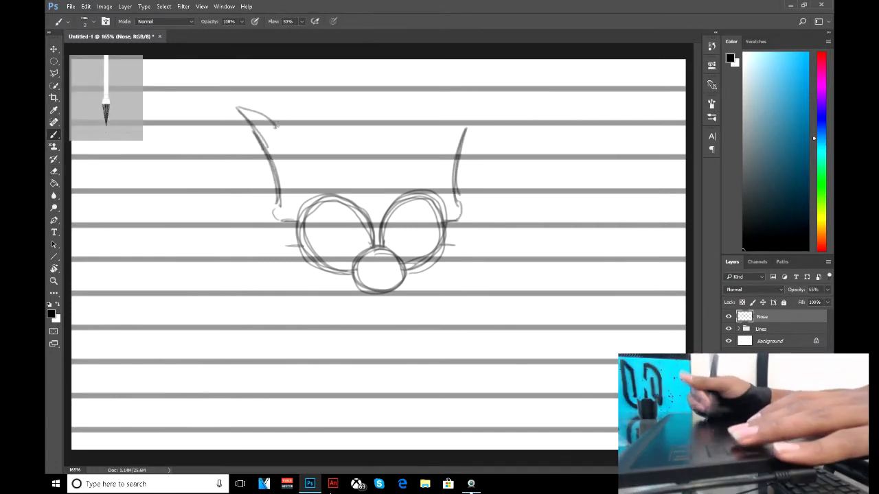
# Sketch a zigzag row of hair spikes across the top of the head, joining both sides
pyautogui.moveTo(276, 127)
pyautogui.mouseDown()
pyautogui.moveTo(299, 101)
pyautogui.moveTo(299, 129)
pyautogui.mouseUp()
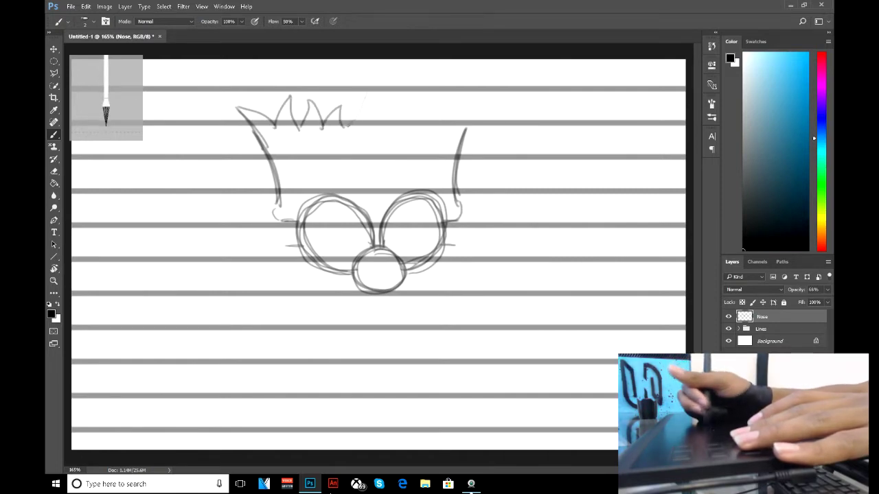
pyautogui.moveTo(346, 126); pyautogui.dragTo(377, 123)
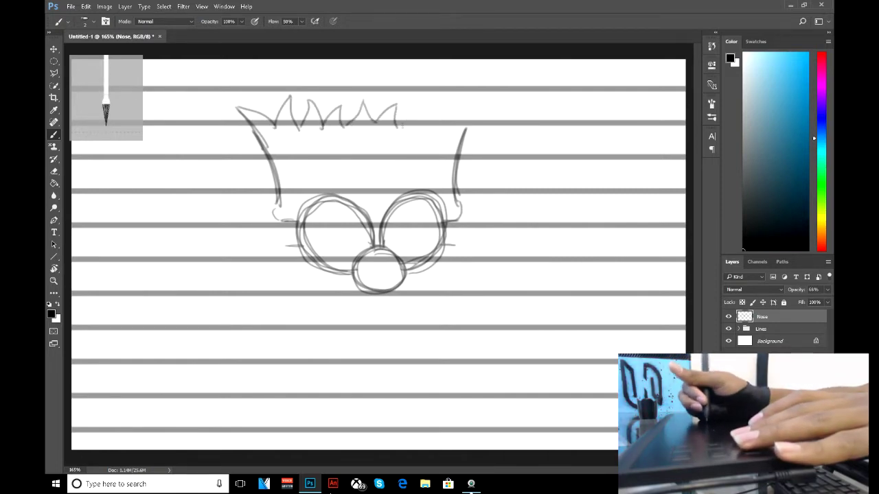
pyautogui.moveTo(439, 103)
pyautogui.mouseDown()
pyautogui.moveTo(448, 125)
pyautogui.moveTo(474, 95)
pyautogui.moveTo(468, 128)
pyautogui.mouseUp()
# Sketch rounded ears beside both eyes and curved cheek lines running down from them
pyautogui.moveTo(285, 244); pyautogui.dragTo(283, 287)
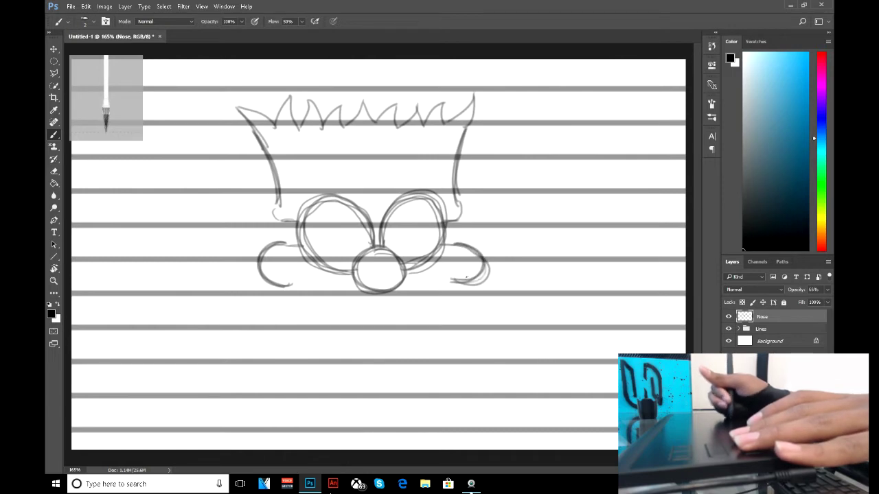
pyautogui.moveTo(282, 262); pyautogui.dragTo(304, 320)
pyautogui.moveTo(460, 266); pyautogui.dragTo(434, 346)
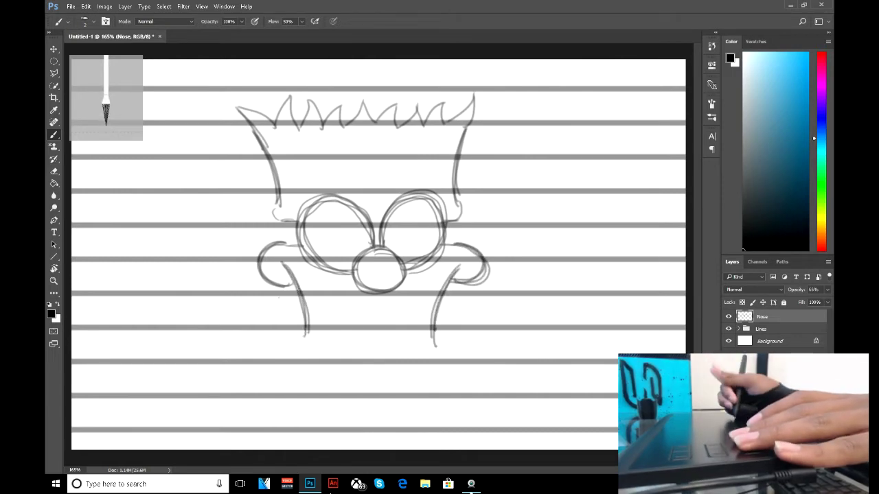
# Erase the lower cheek line ends, then sketch the rounded jaw, the neck and a slanted mouth
pyautogui.press('e')
pyautogui.moveTo(320, 326); pyautogui.dragTo(433, 340)
pyautogui.press('b')
pyautogui.moveTo(302, 300); pyautogui.dragTo(333, 375)
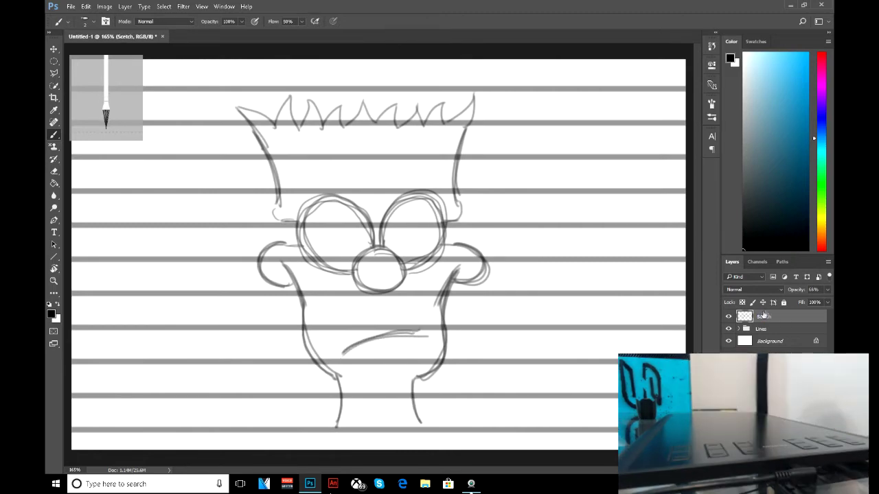
# Transform the Scetch layer to about 130% width and 108% height so the face nearly fills the canvas height
pyautogui.click(85, 7)
pyautogui.hotkey('ctrl', 't')
pyautogui.moveTo(410, 265); pyautogui.dragTo(371, 263)
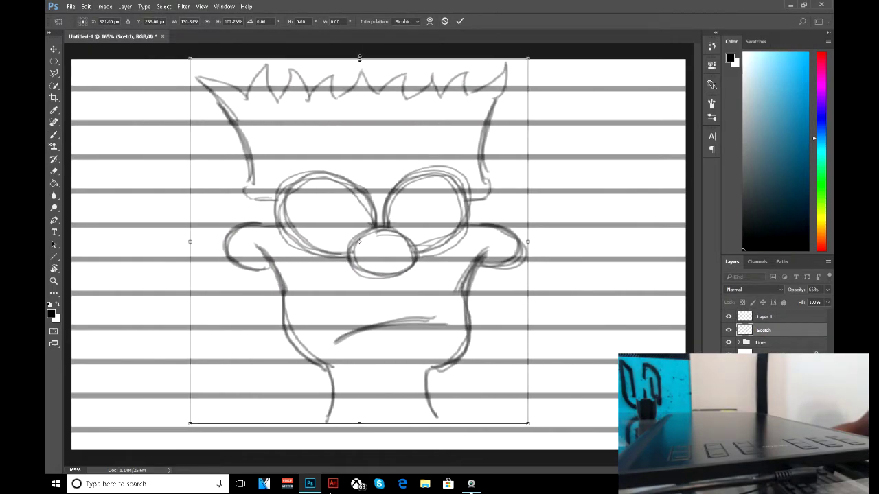
pyautogui.press('Return')
# Name the new layer "Eyes" and fill an elliptical selection over the left eye with black
pyautogui.doubleClick(784, 332)
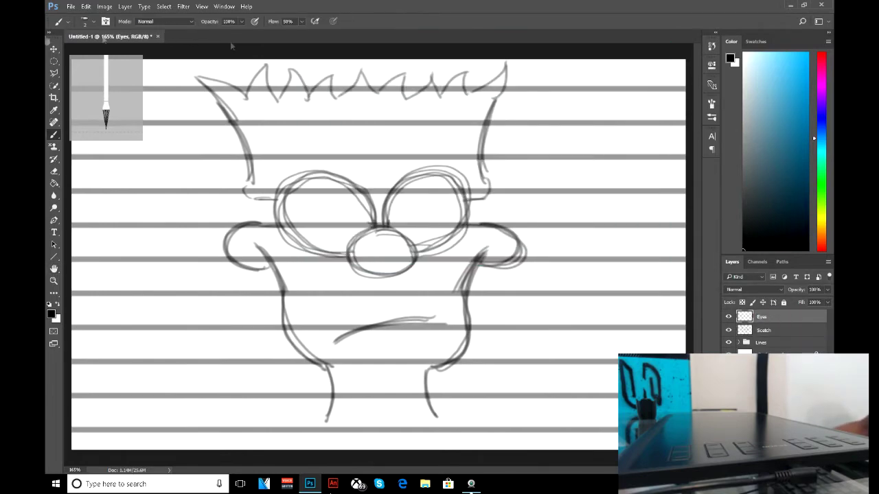
pyautogui.press('m')
pyautogui.moveTo(282, 183)
pyautogui.mouseDown()
pyautogui.moveTo(357, 206)
pyautogui.moveTo(374, 254)
pyautogui.mouseUp()
pyautogui.hotkey('shift', 'F5')
pyautogui.press('Return')
# Fit the filled ellipse to the sketched left eye, set the Eyes layer's opacity to 52% and deselect
pyautogui.click(86, 6)
pyautogui.click(227, 218)
pyautogui.moveTo(282, 184); pyautogui.dragTo(272, 170)
pyautogui.press('Return')
pyautogui.press('5')
pyautogui.press('2')
pyautogui.hotkey('ctrl', 'd')
pyautogui.hotkey('ctrl', 't')
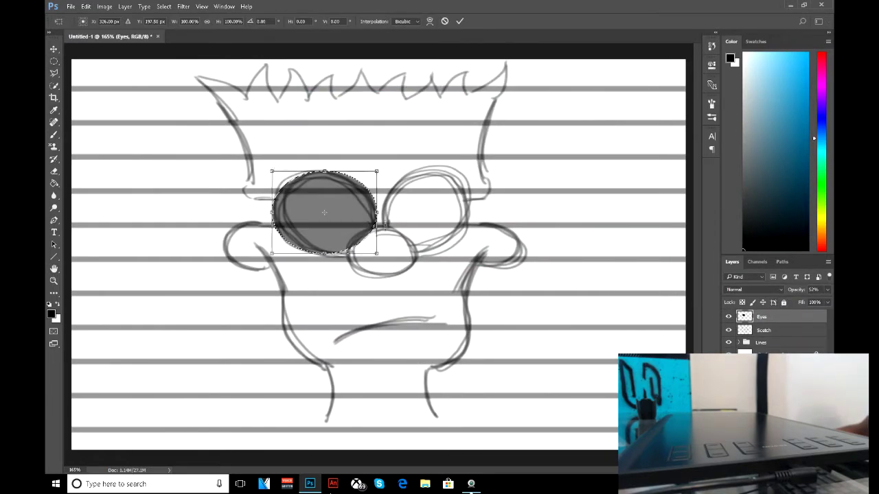
pyautogui.press('Return')
pyautogui.press('l')
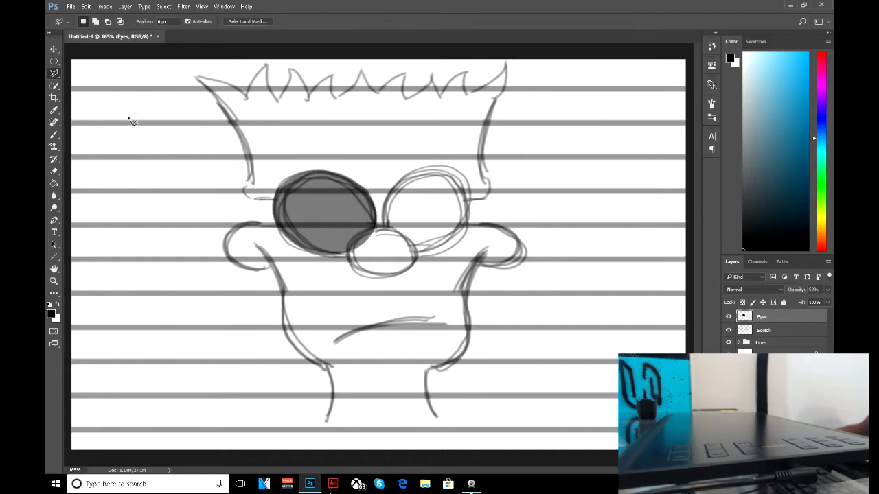
# Copy the left eye ellipse onto the right eye and rotate it about -46.5° to match the sketch
pyautogui.rightClick(313, 172)
pyautogui.click(373, 257)
pyautogui.moveTo(322, 213); pyautogui.dragTo(433, 212)
pyautogui.click(85, 6)
pyautogui.click(103, 194)
pyautogui.moveTo(498, 227); pyautogui.dragTo(489, 180)
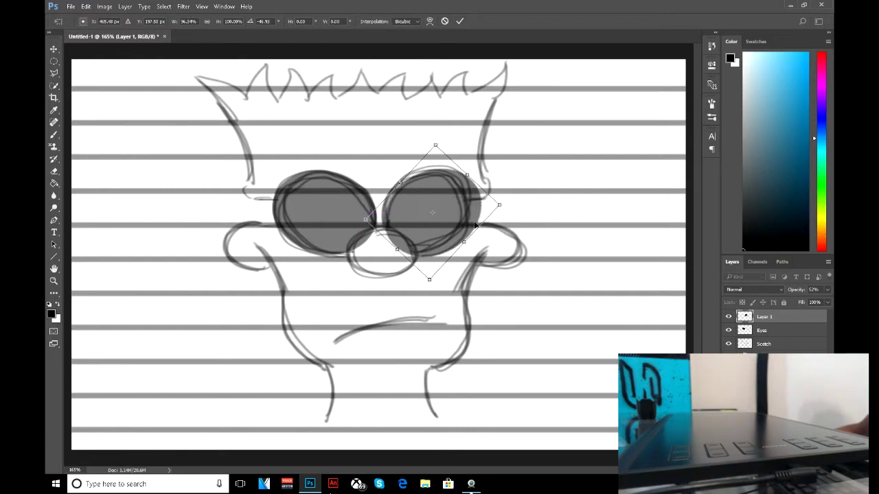
pyautogui.press('Return')
# Group the two eye layers as "Eyes" and add a new layer named "Nose" above the group
pyautogui.hotkey('ctrl', 'e')
pyautogui.hotkey('ctrl', 'g')
pyautogui.hotkey('ctrl', 'shift', 'alt', 'n')
pyautogui.doubleClick(763, 316)
pyautogui.write('Nose')
pyautogui.press('Return')
# Fill an elliptical selection with black for the nose, position it over the sketched nose and deselect
pyautogui.press('m')
pyautogui.moveTo(350, 241); pyautogui.dragTo(420, 291)
pyautogui.rightClick(397, 267)
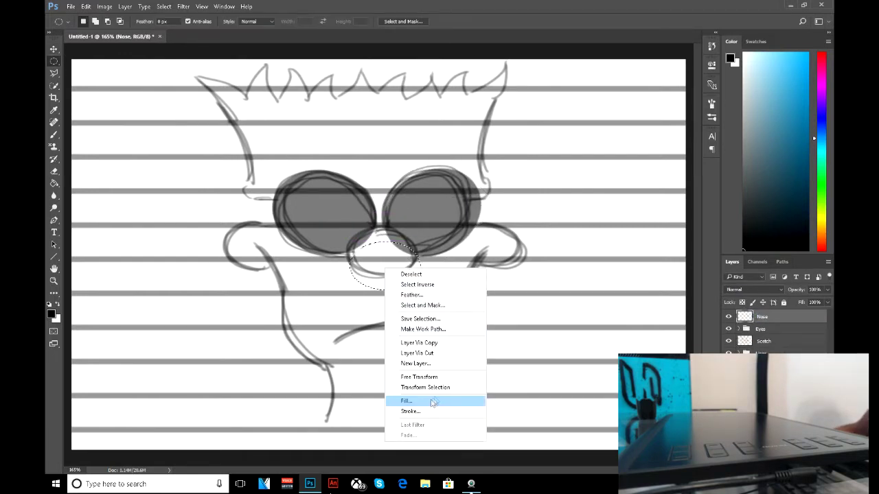
pyautogui.click(412, 398)
pyautogui.press('Return')
pyautogui.moveTo(389, 247); pyautogui.dragTo(388, 231)
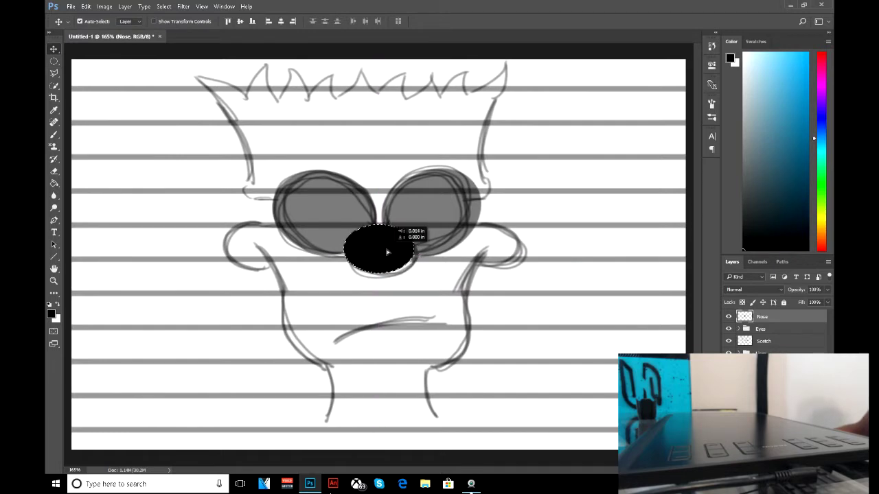
pyautogui.hotkey('ctrl', 'd')
pyautogui.press('l')
# Raise the eye layers to 100% opacity and give the Eyes group a black outline stroke with white eye shapes
pyautogui.click(746, 329)
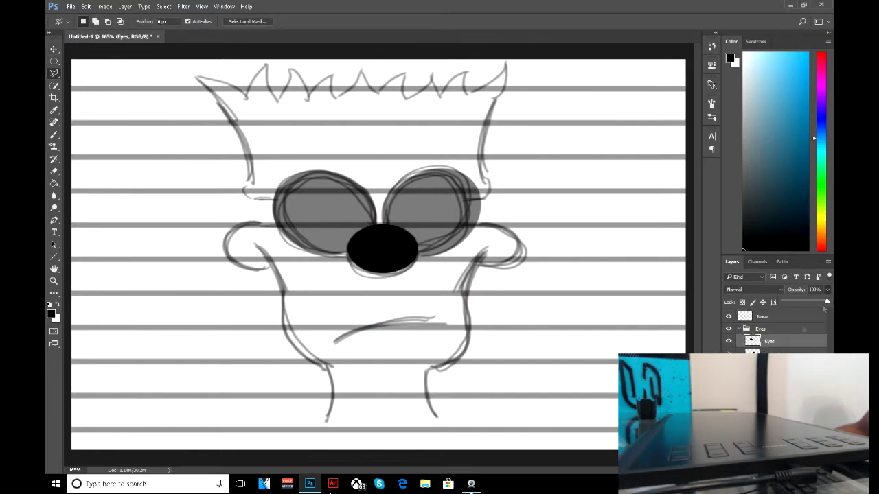
pyautogui.press('0')
pyautogui.rightClick(755, 329)
pyautogui.click(762, 8)
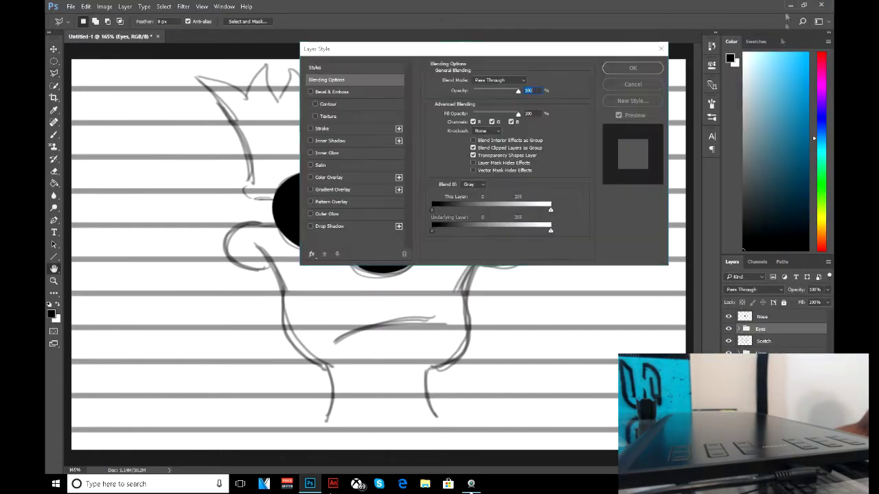
pyautogui.click(323, 130)
pyautogui.click(632, 64)
# Apply a black Stroke and a white Color Overlay to the Nose layer
pyautogui.click(762, 316)
pyautogui.doubleClick(782, 316)
pyautogui.click(318, 174)
pyautogui.click(632, 64)
# Add a layer named "Hair" and ink the head's side outlines in black with the brush, undoing unsatisfactory strokes
pyautogui.hotkey('ctrl', 'shift', 'alt', 'n')
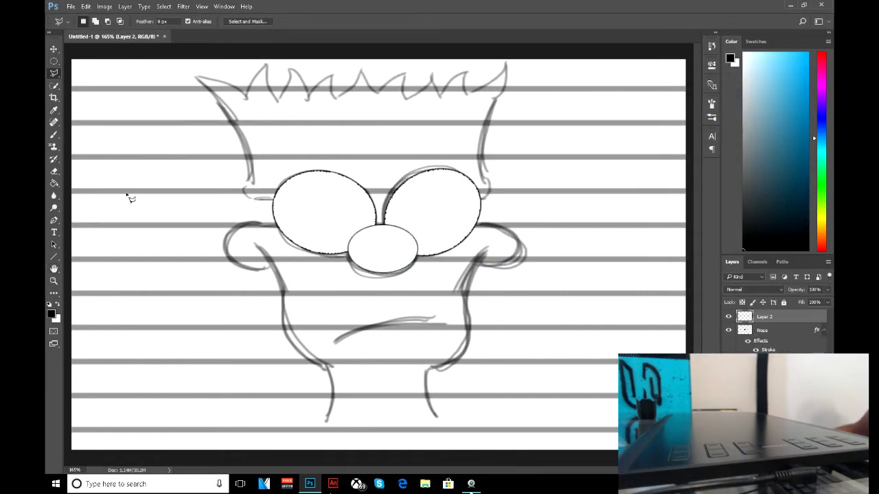
pyautogui.press('b')
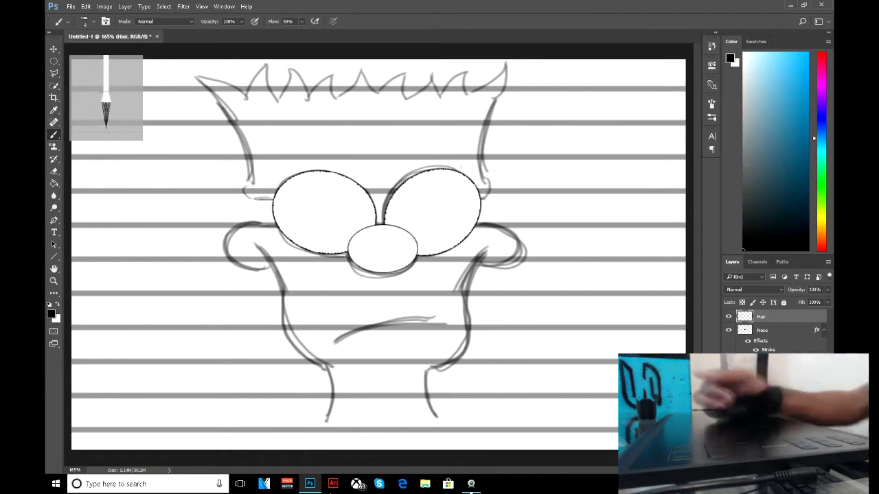
pyautogui.moveTo(490, 180); pyautogui.dragTo(482, 198)
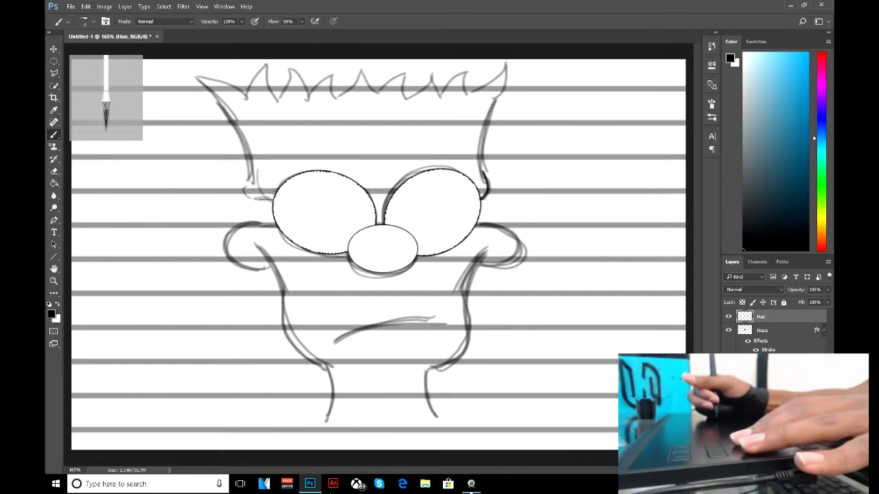
pyautogui.moveTo(232, 103); pyautogui.dragTo(260, 173)
pyautogui.hotkey('ctrl', 'z')
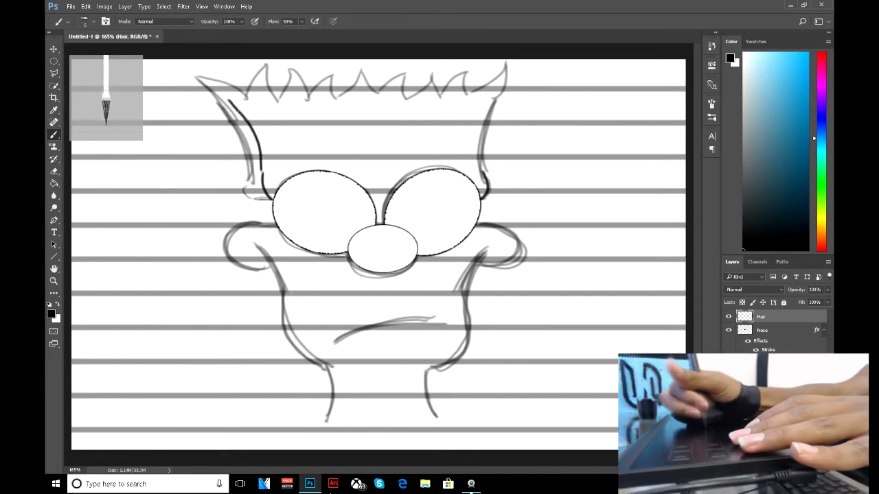
pyautogui.moveTo(230, 102); pyautogui.dragTo(261, 183)
pyautogui.hotkey('ctrl', 'z')
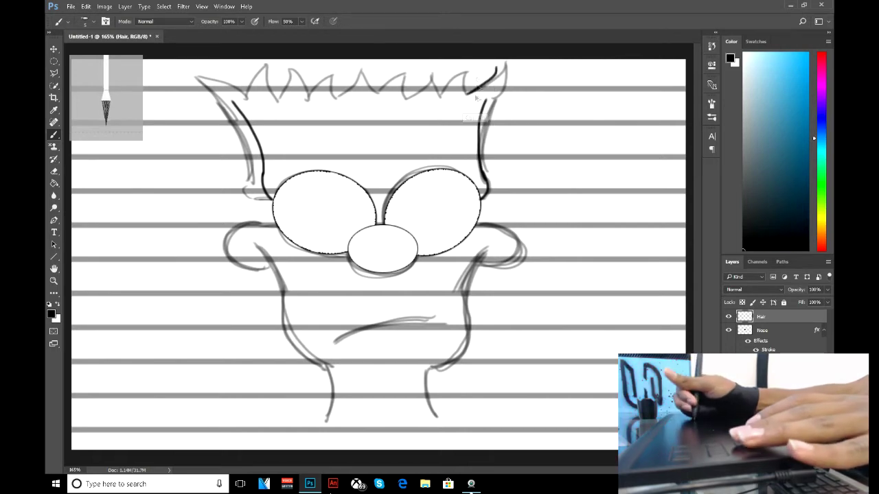
# Ink the spiky hairline in black along the sketched spikes across the top of the head, undoing an unsatisfactory stroke
pyautogui.hotkey('ctrl', 'z')
pyautogui.moveTo(464, 93); pyautogui.dragTo(493, 67)
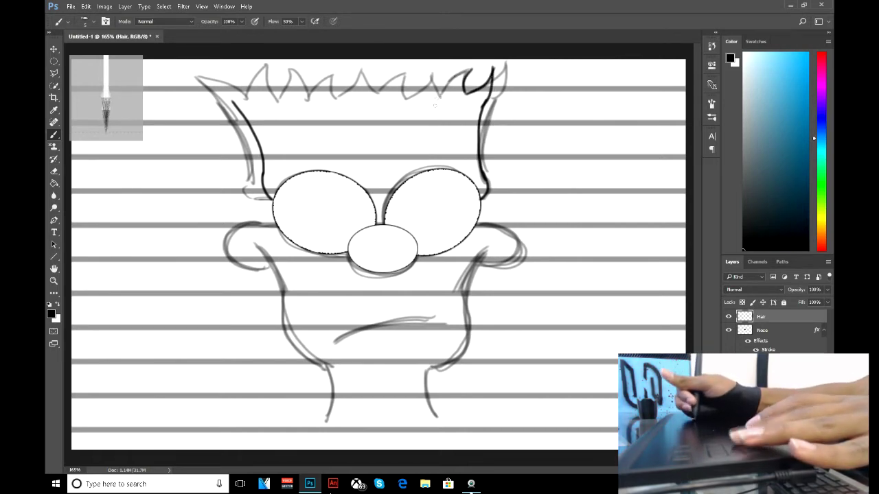
pyautogui.moveTo(440, 96); pyautogui.dragTo(431, 74)
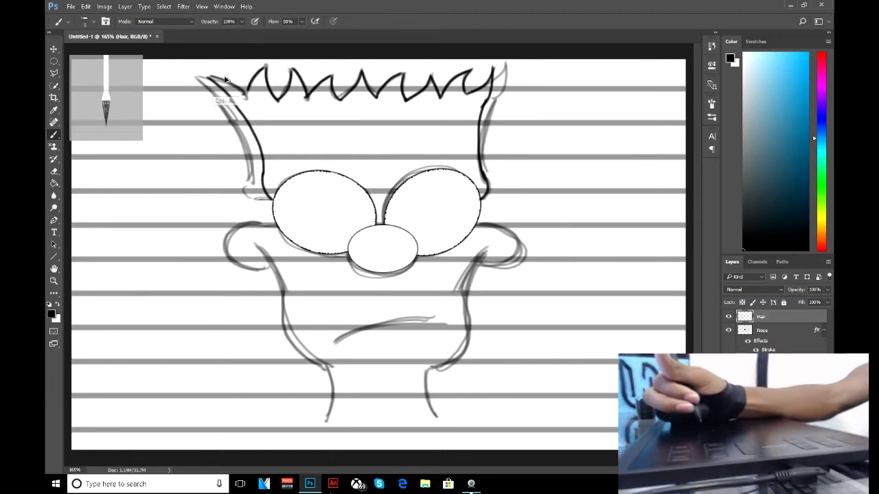
pyautogui.moveTo(208, 78); pyautogui.dragTo(251, 97)
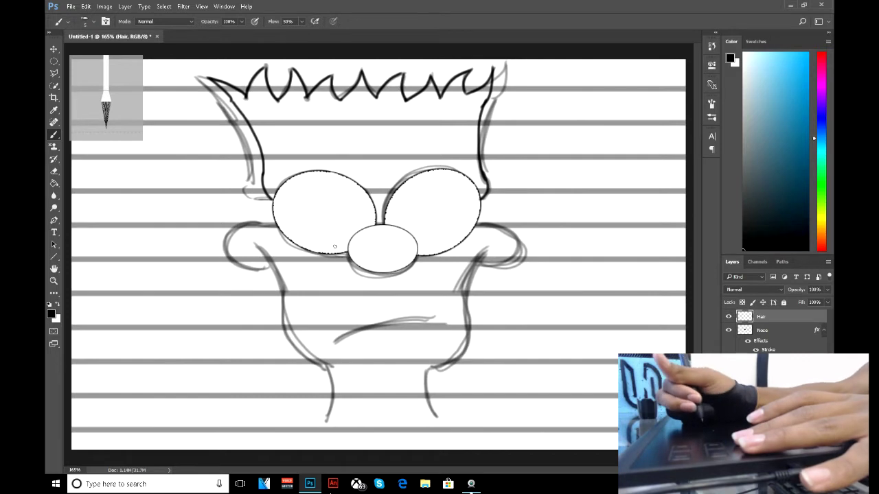
# Name a new layer "left ear" and ink the left ear outline in black over the sketch
pyautogui.doubleClick(763, 316)
pyautogui.write('left ear')
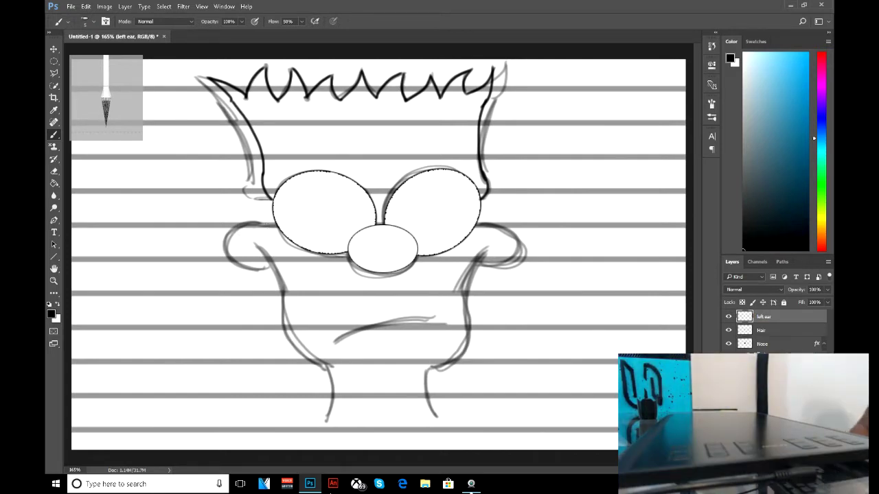
pyautogui.moveTo(272, 223); pyautogui.dragTo(260, 267)
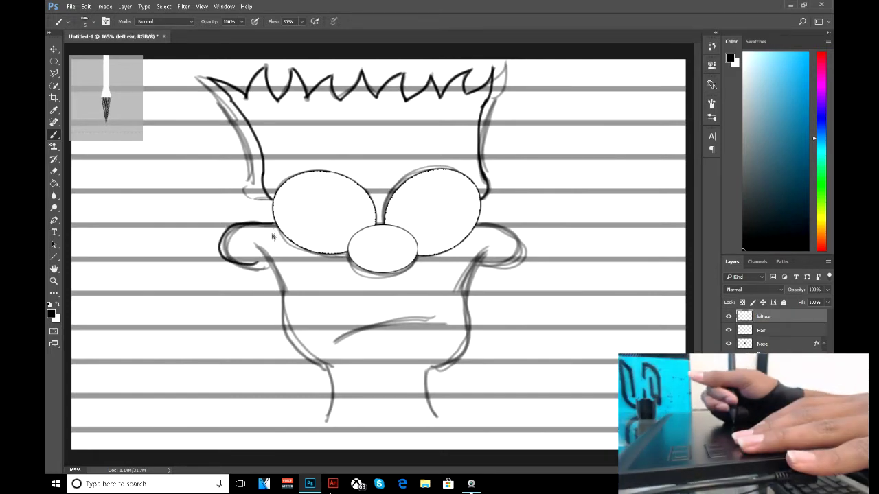
# Duplicate the left ear layer as "right ear", flip it horizontally and place it over the sketched right ear
pyautogui.rightClick(776, 317)
pyautogui.click(716, 121)
pyautogui.press('Return')
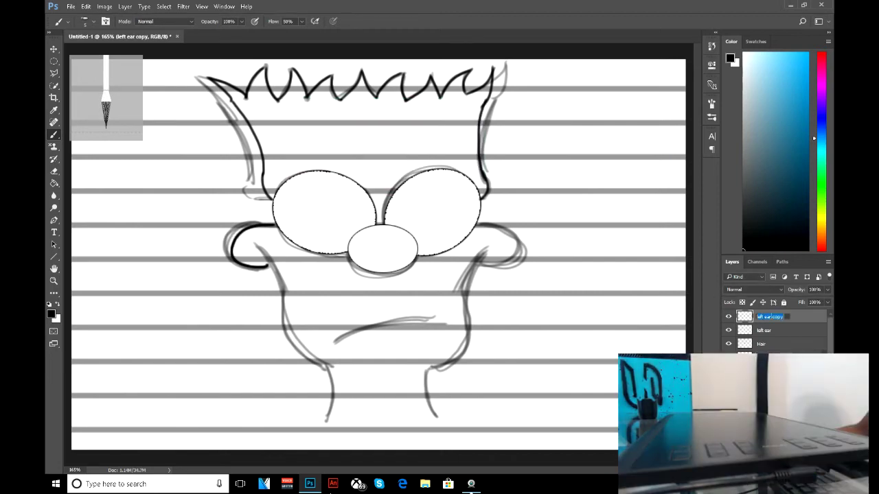
pyautogui.write('right ear')
pyautogui.press('Return')
pyautogui.click(86, 7)
pyautogui.moveTo(117, 198)
pyautogui.click(243, 308)
pyautogui.press('v')
pyautogui.keyDown('ctrl'); pyautogui.click(254, 240); pyautogui.keyUp('ctrl')
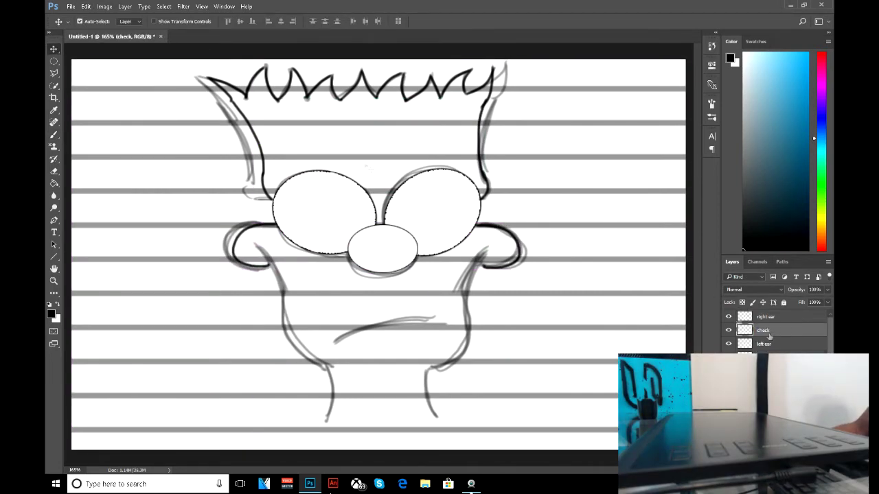
# Ink the left cheek and jaw line in black on the "check" layer, undoing unsatisfactory strokes
pyautogui.press('b')
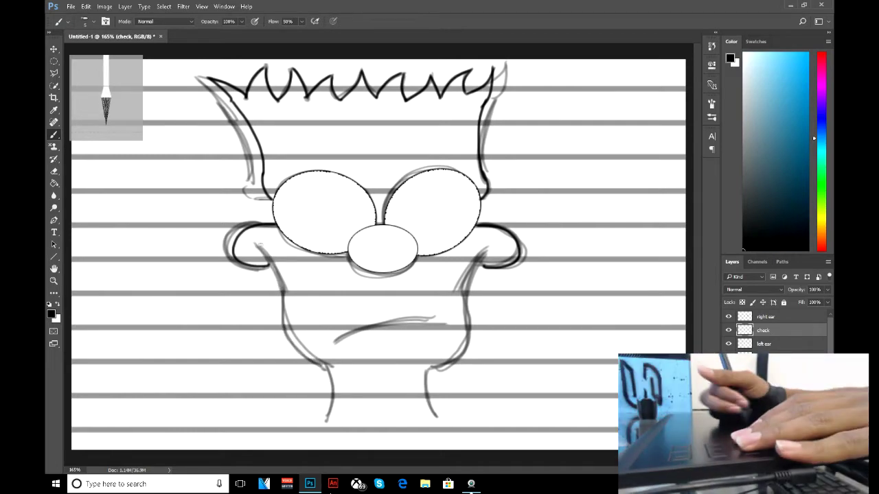
pyautogui.moveTo(257, 245)
pyautogui.mouseDown()
pyautogui.moveTo(316, 365)
pyautogui.moveTo(333, 364)
pyautogui.mouseUp()
pyautogui.hotkey('ctrl', 'z')
pyautogui.hotkey('ctrl', 'z')
pyautogui.hotkey('ctrl', 'z')
pyautogui.hotkey('ctrl', 'z')
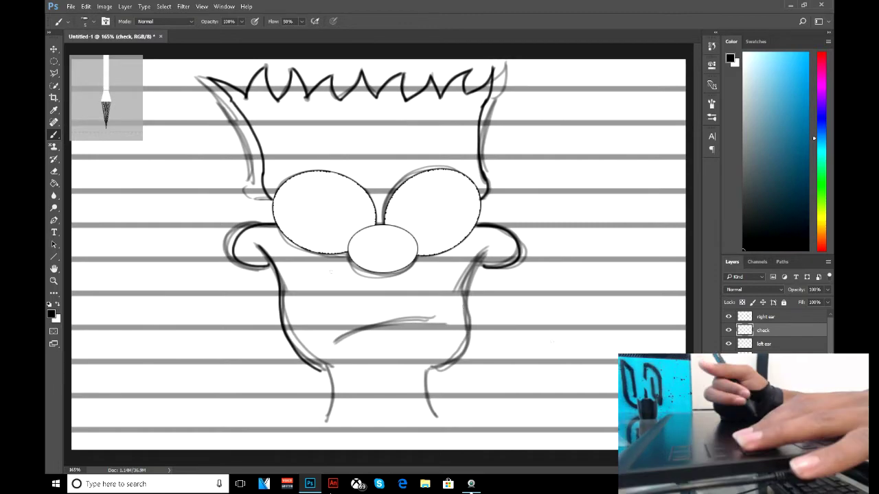
# Duplicate the cheek layer, flip the copy horizontally and position it over the sketched right cheek and jaw
pyautogui.press('v')
pyautogui.hotkey('ctrl', 'j')
pyautogui.click(86, 6)
pyautogui.click(232, 309)
pyautogui.click(85, 6)
pyautogui.moveTo(143, 206)
pyautogui.click(235, 230)
pyautogui.press('Return')
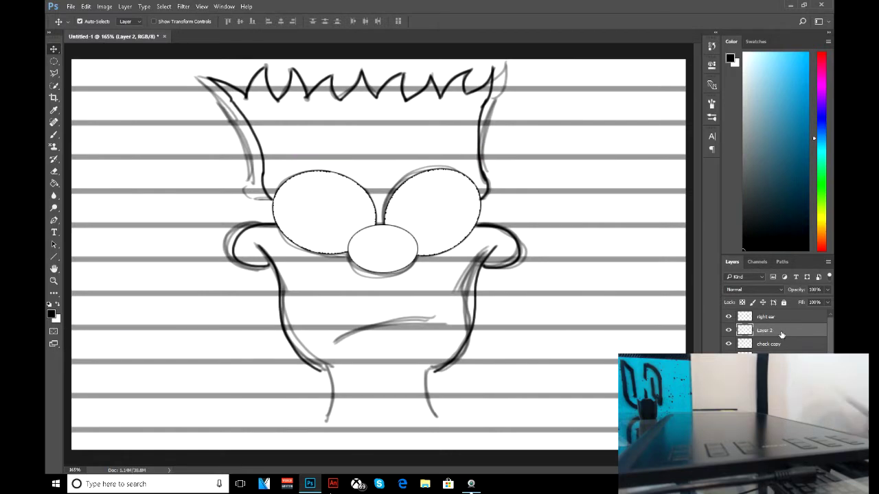
# Ink the mouth line in black over the sketched mouth on the "Mouth" layer
pyautogui.press('b')
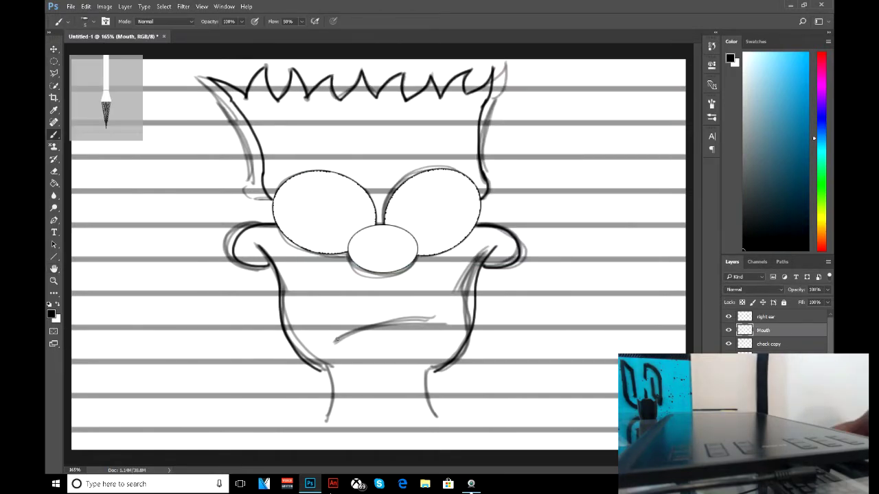
pyautogui.moveTo(330, 342); pyautogui.dragTo(437, 319)
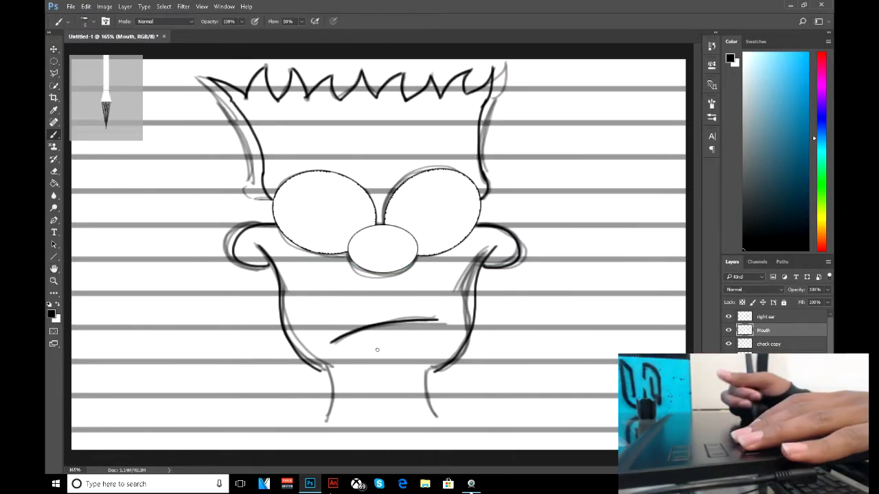
# Group the two ear layers and name the group "ears"
pyautogui.click(766, 316)
pyautogui.hotkey('ctrl', 'g')
pyautogui.doubleClick(760, 314)
pyautogui.write('ears')
pyautogui.press('Return')
# Group the cheek layers and name the group "Cheeks"
pyautogui.click(767, 340)
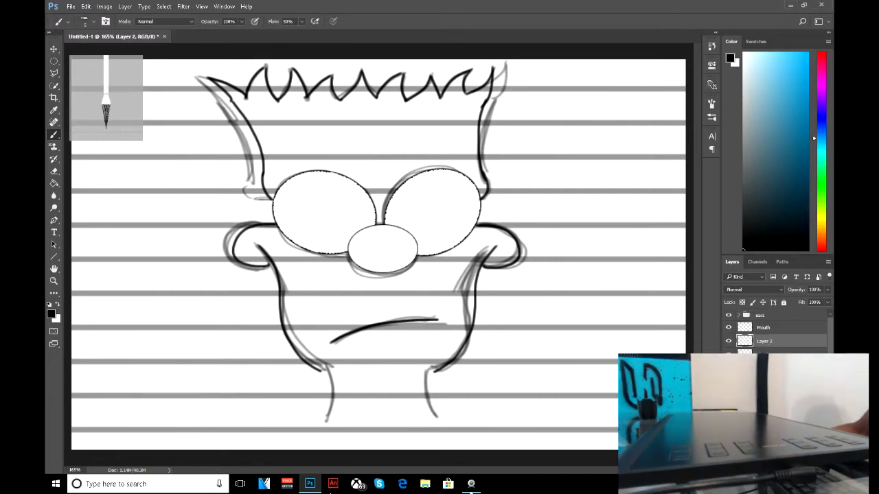
pyautogui.hotkey('ctrl', 'g')
pyautogui.doubleClick(762, 339)
pyautogui.write('Cheeks')
pyautogui.press('Return')
# Move the ears and Cheeks groups below the Nose layer in the layer stack
pyautogui.click(737, 339)
pyautogui.click(784, 350)
pyautogui.click(744, 315)
pyautogui.scroll(-1, 744, 318)
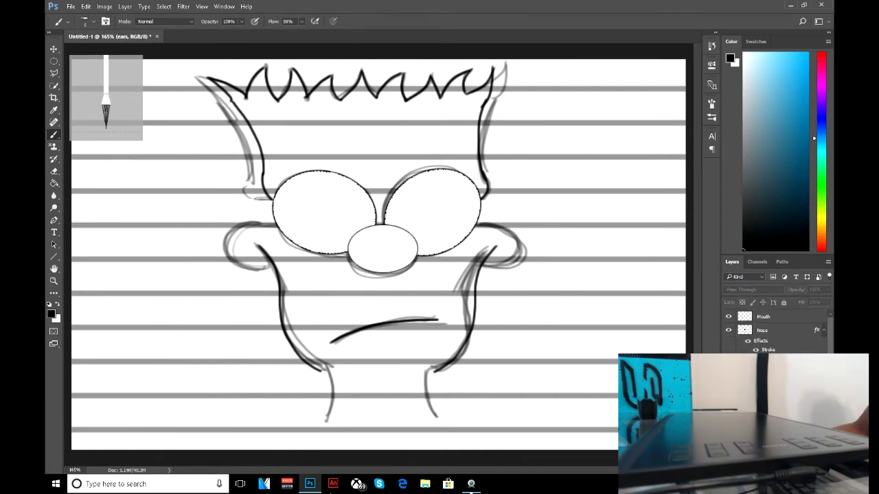
# Undo the last move of the sketch layer
pyautogui.hotkey('ctrl', 'alt', 'shift', 'a')
pyautogui.hotkey('ctrl', 'alt', 'z')
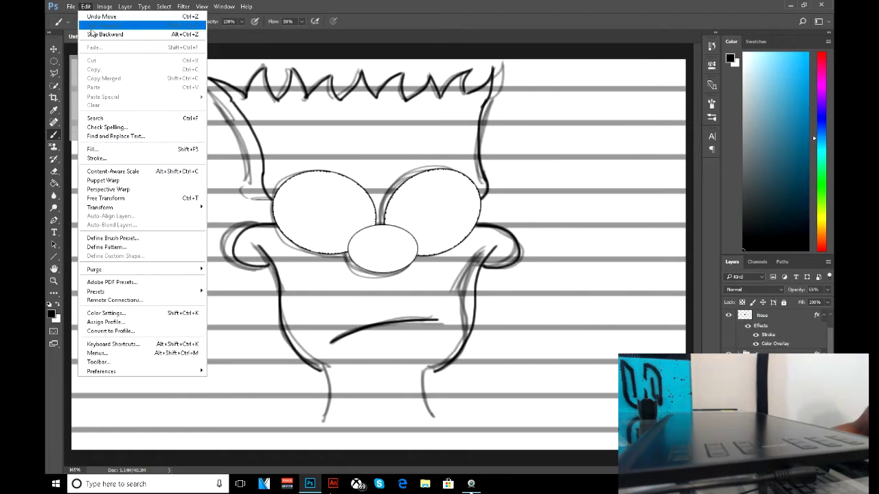
pyautogui.hotkey('ctrl', 'alt', 'z')
# Nudge the right ear and the cheek lines slightly so they line up with the face
pyautogui.moveTo(480, 229); pyautogui.dragTo(485, 228)
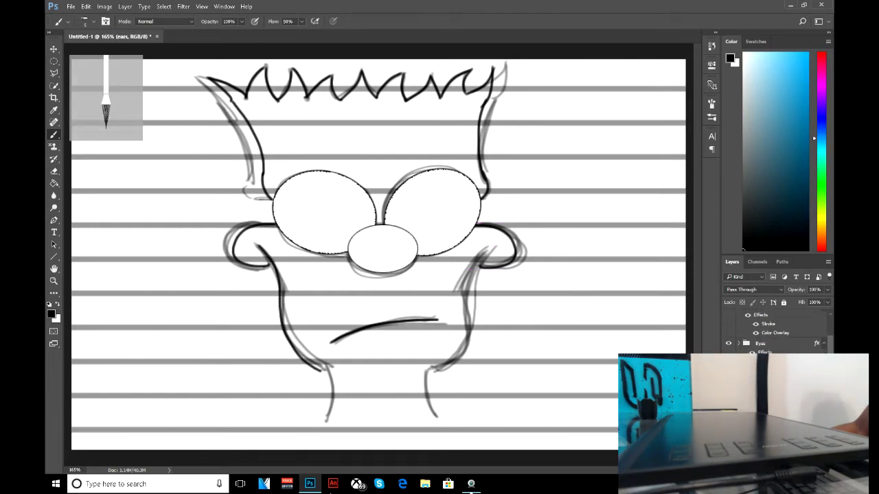
pyautogui.keyDown('ctrl'); pyautogui.click(305, 302); pyautogui.keyUp('ctrl')
pyautogui.press('v')
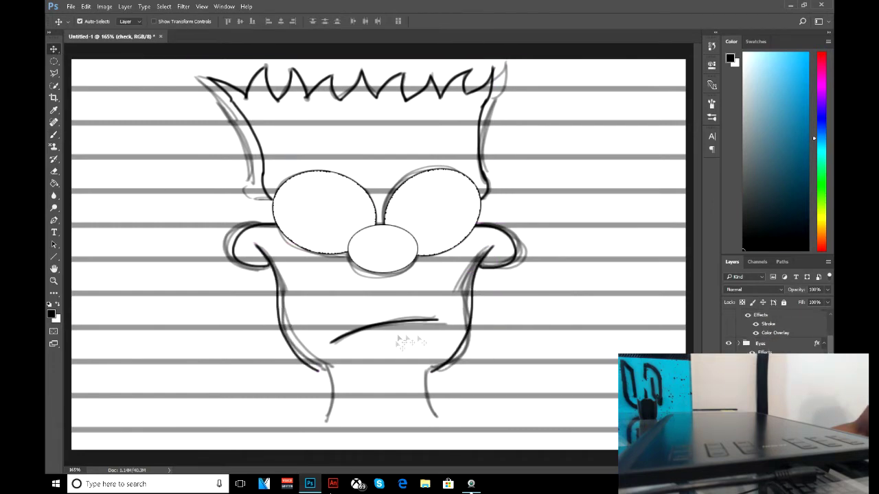
# Add a new layer and ink the neck's side lines in black below the jaw, undoing an unsatisfactory stroke
pyautogui.hotkey('alt', ']')
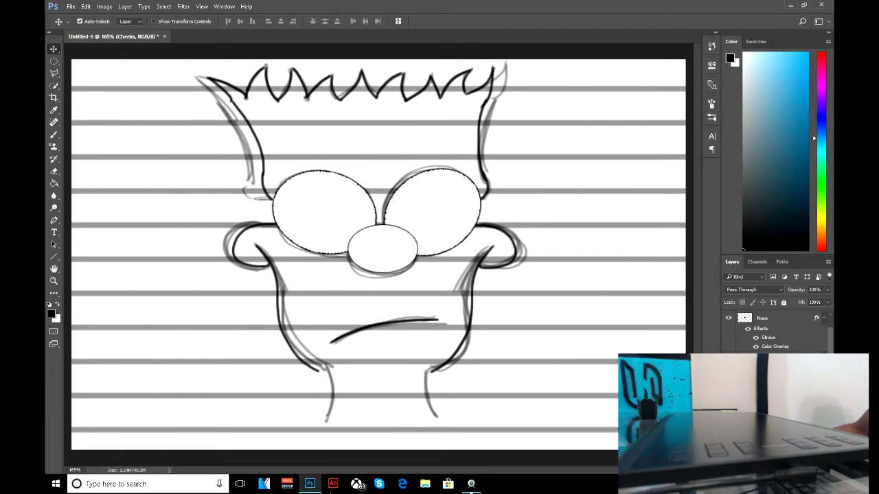
pyautogui.hotkey('ctrl', 'shift', 'alt', 'n')
pyautogui.press('b')
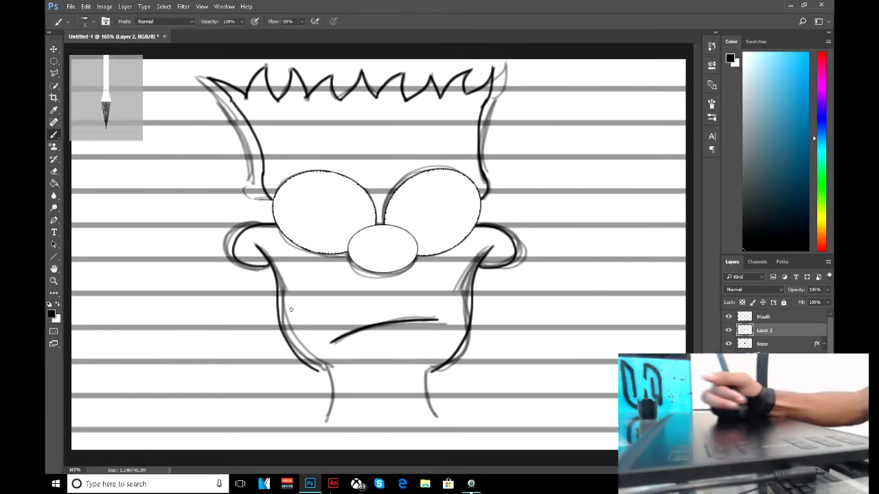
pyautogui.moveTo(341, 405); pyautogui.dragTo(338, 371)
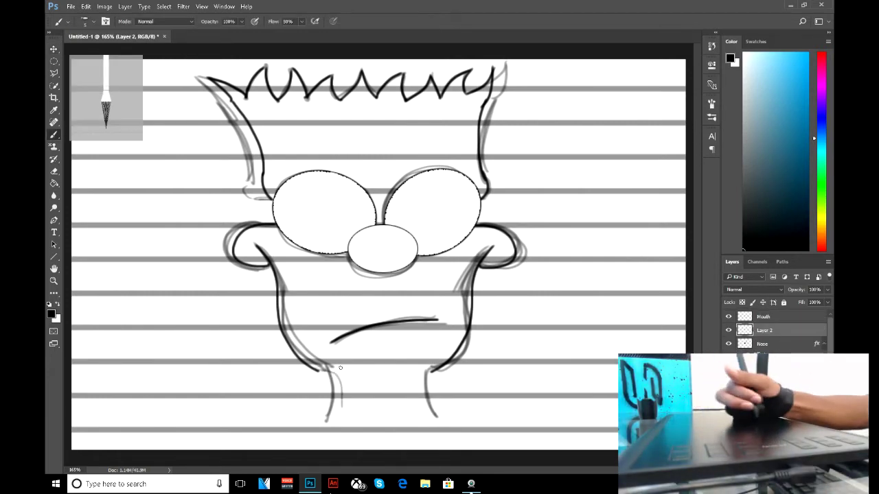
pyautogui.hotkey('ctrl', 'z')
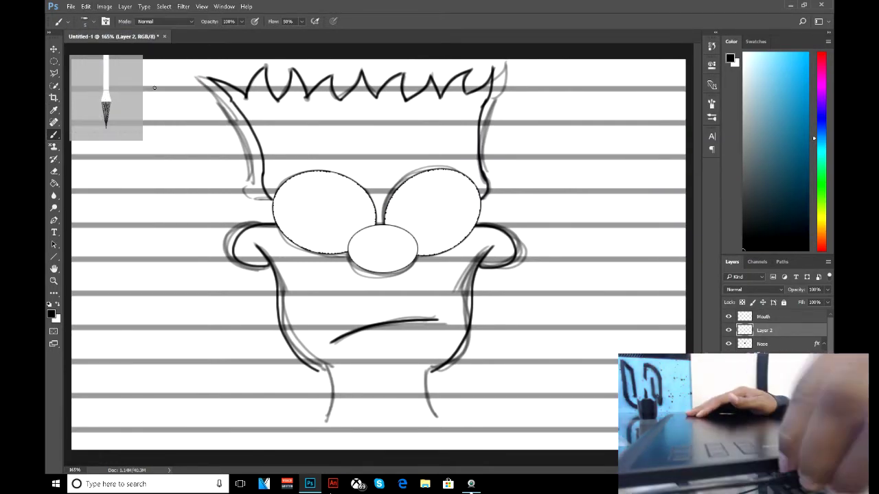
pyautogui.moveTo(422, 374); pyautogui.dragTo(414, 413)
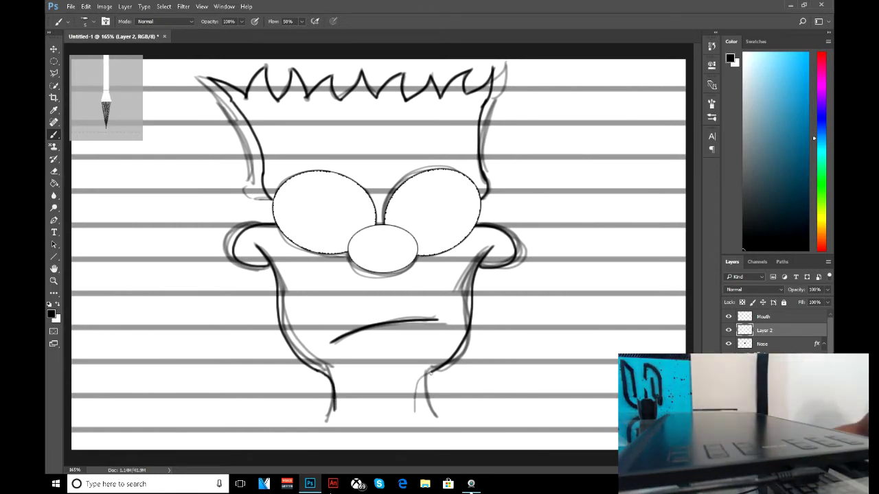
# Duplicate the left neck line, mirror it onto the neck's right side and group the layers as "Neck"
pyautogui.hotkey('ctrl', 'alt', 'j')
pyautogui.press('Return')
pyautogui.keyDown('ctrl'); pyautogui.moveTo(365, 390); pyautogui.dragTo(424, 403); pyautogui.keyUp('ctrl')
pyautogui.hotkey('alt', 'e')
pyautogui.press('Escape')
pyautogui.press('e')
pyautogui.hotkey('ctrl', 'g')
pyautogui.click(738, 329)
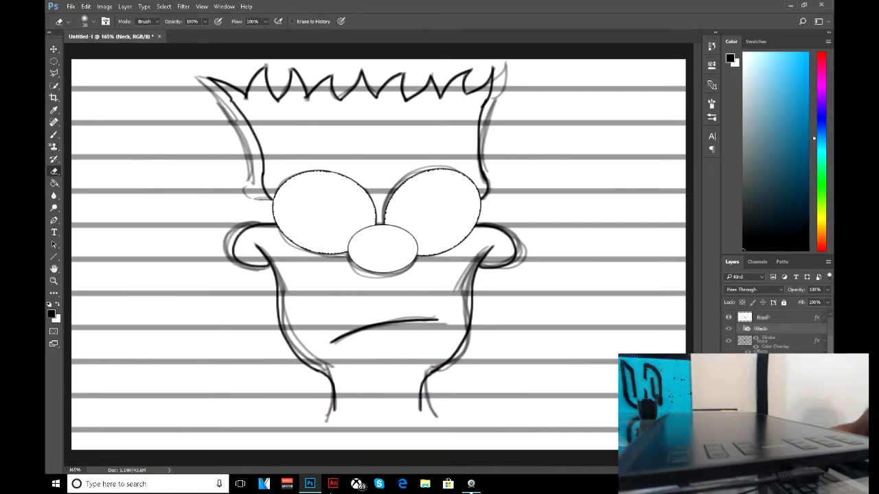
# Hide the sketch layer and add a new layer with a small black brush dot in the left eye
pyautogui.click(728, 341)
pyautogui.hotkey('ctrl', 'shift', 'alt', 'n')
pyautogui.press('b')
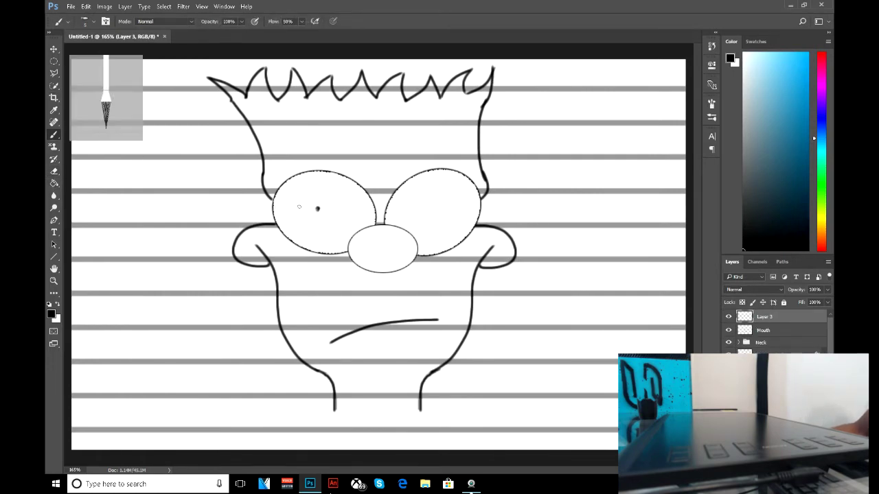
# Turn the dot in the left eye into a larger round black pupil on a layer named "Eyeballs"
pyautogui.press('v')
pyautogui.rightClick(315, 208)
pyautogui.click(322, 211)
pyautogui.scroll(5, 373, 249)
pyautogui.rightClick(288, 187)
pyautogui.press('m')
pyautogui.rightClick(288, 182)
pyautogui.click(304, 325)
pyautogui.click(334, 121)
pyautogui.press('Escape')
pyautogui.press('Escape')
# Duplicate the pupil and move the copy level across into the right eye
pyautogui.press('l')
pyautogui.rightClick(279, 182)
pyautogui.click(309, 206)
pyautogui.press('Return')
pyautogui.press('v')
pyautogui.moveTo(279, 184); pyautogui.dragTo(467, 184)
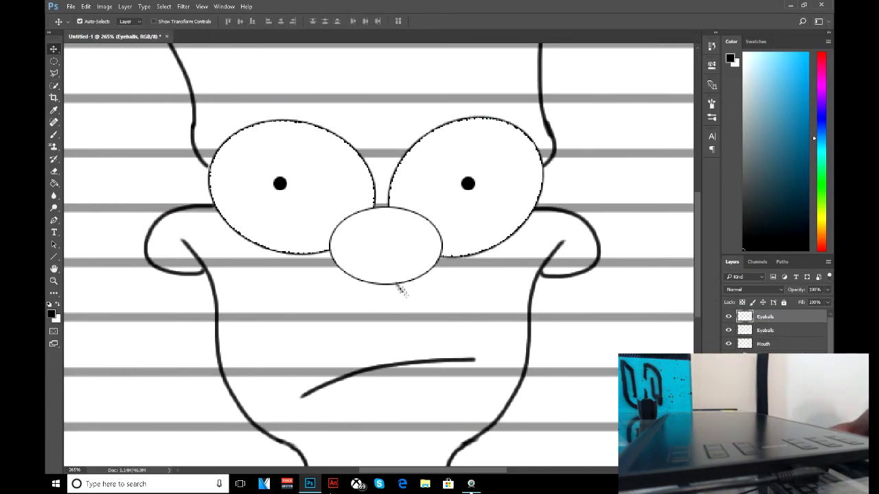
# Add a new layer and ink a curved black line joining both sides at the base of the neck
pyautogui.scroll(-5, 402, 290)
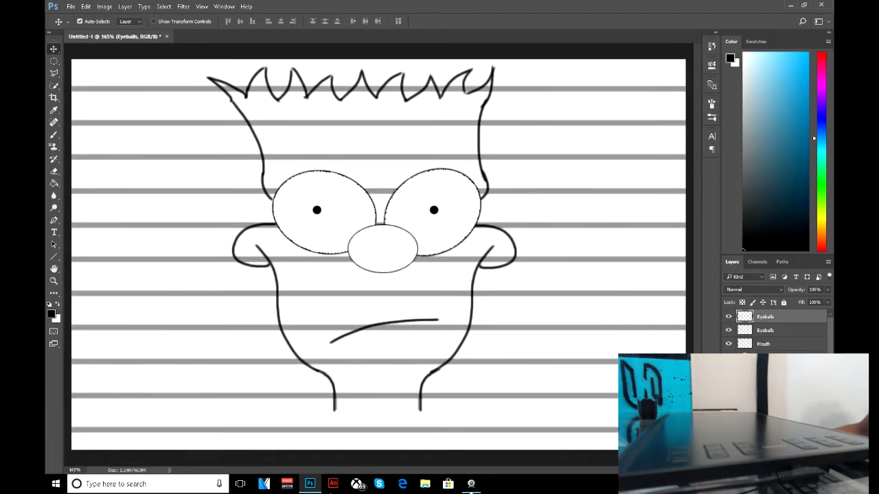
pyautogui.hotkey('ctrl', 'shift', 'alt', 'n')
pyautogui.hotkey('ctrl', 'shift', 'alt', 'n')
pyautogui.press('b')
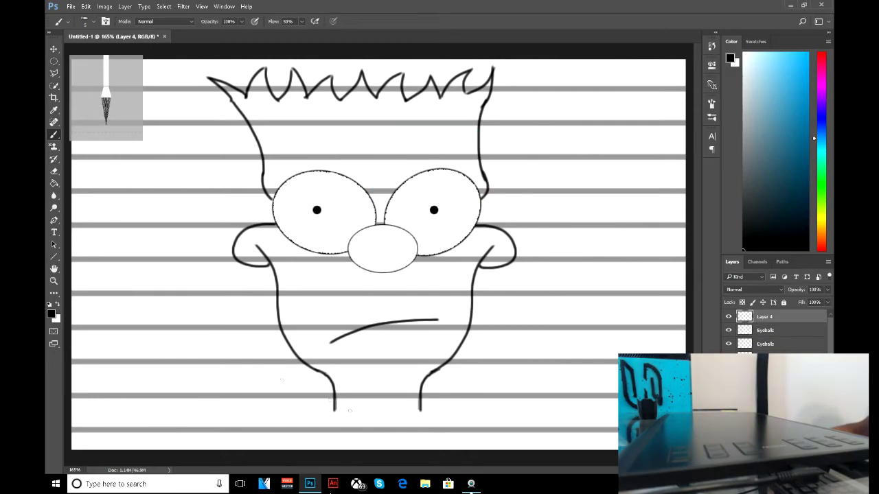
pyautogui.moveTo(334, 411); pyautogui.dragTo(407, 415)
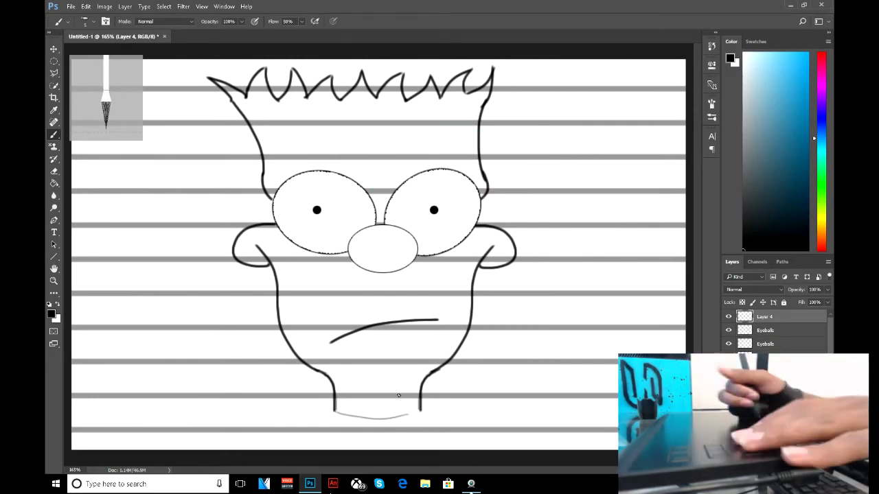
pyautogui.moveTo(335, 412); pyautogui.dragTo(417, 410)
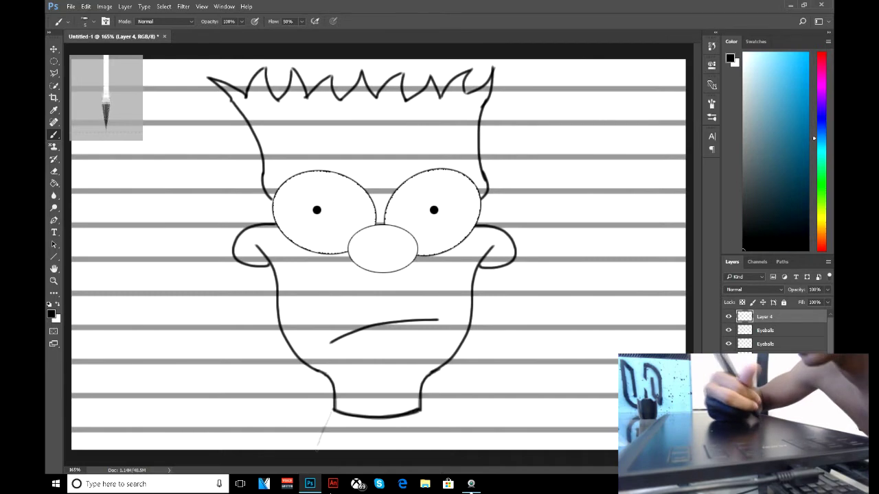
# Ink the collar and shoulder lines from both ends of the neck's base to the canvas edge, undoing unsatisfactory strokes
pyautogui.moveTo(332, 411); pyautogui.dragTo(315, 448)
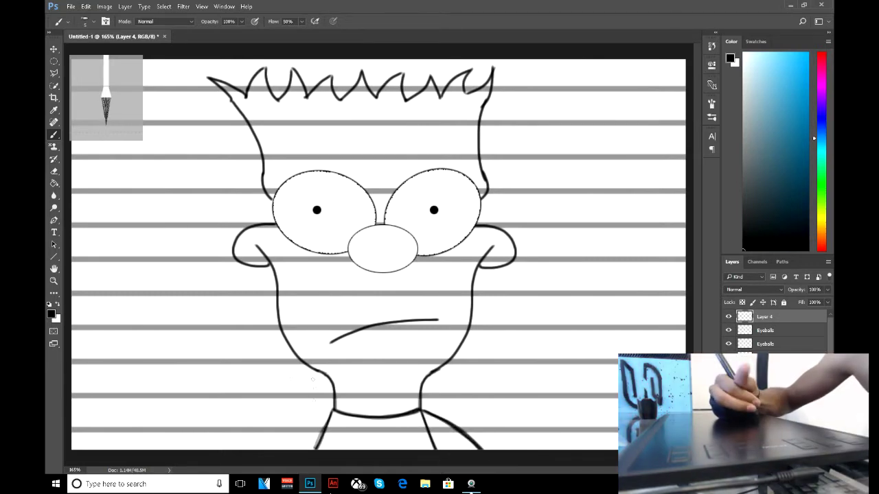
pyautogui.click(86, 6)
pyautogui.click(86, 6)
pyautogui.click(86, 6)
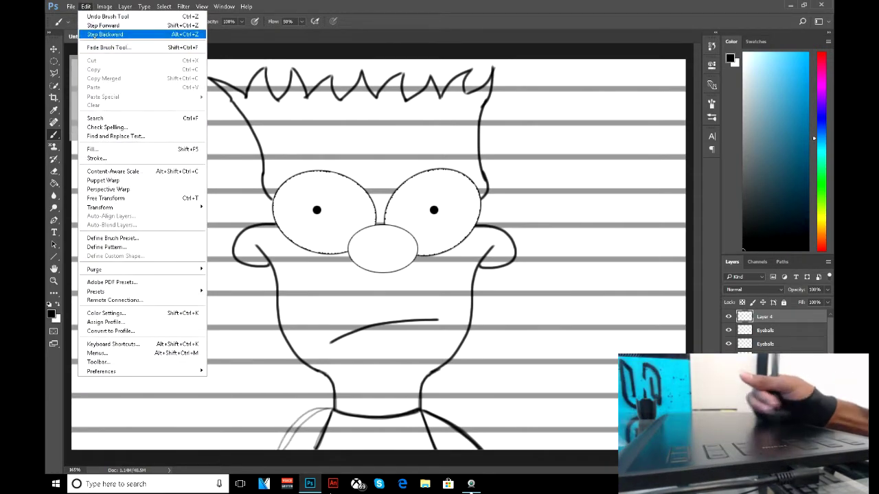
pyautogui.click(107, 14)
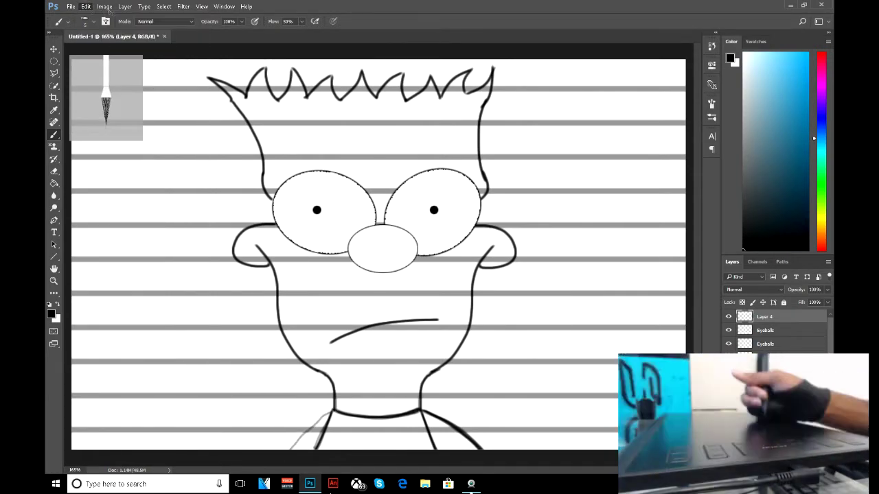
pyautogui.moveTo(333, 411); pyautogui.dragTo(278, 451)
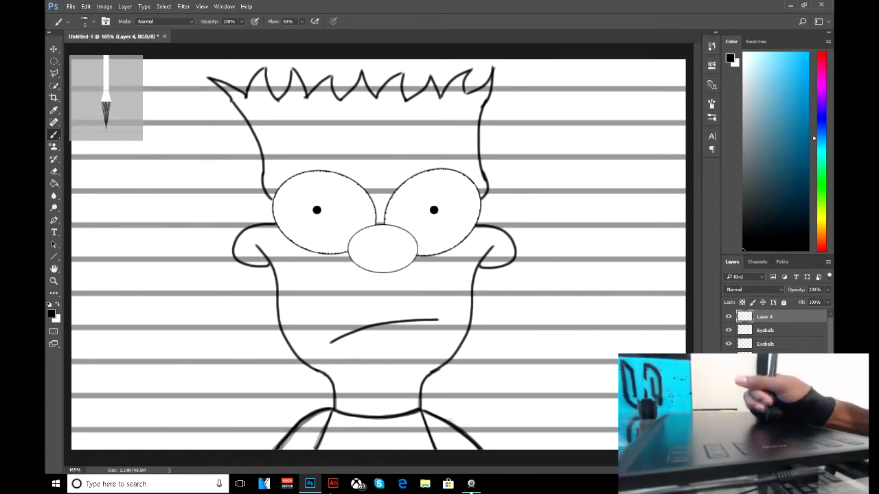
pyautogui.press('e')
pyautogui.press('b')
pyautogui.hotkey('alt', 'e')
pyautogui.press('Escape')
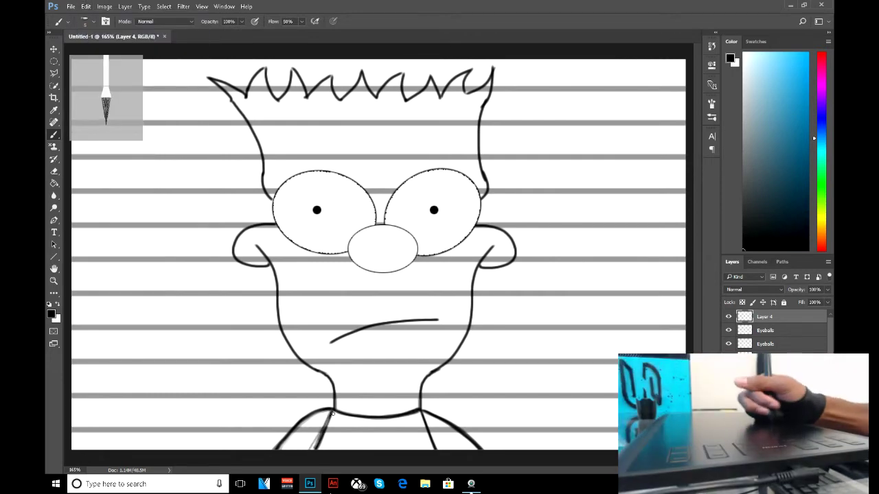
pyautogui.hotkey('alt', 'e')
pyautogui.press('Escape')
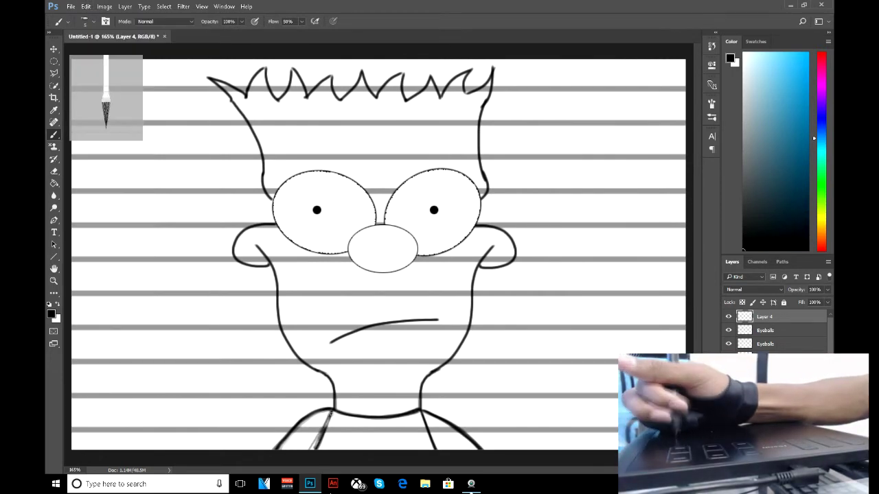
# Fill the shirt's body and both sleeves with bright red using the Paint Bucket
pyautogui.press('g')
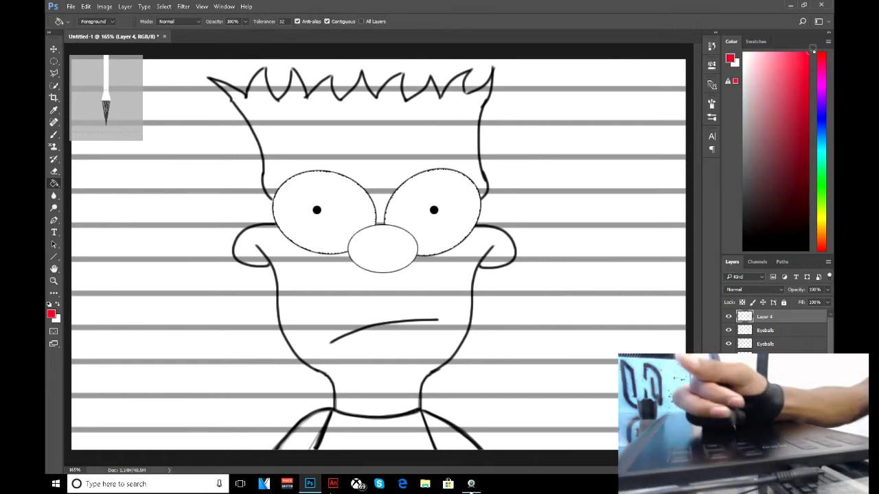
pyautogui.click(374, 433)
pyautogui.click(302, 440)
# Paint red over the white gaps along the shirt's collar, sleeve and shoulder lines, starting with a 1 px brush
pyautogui.press('b')
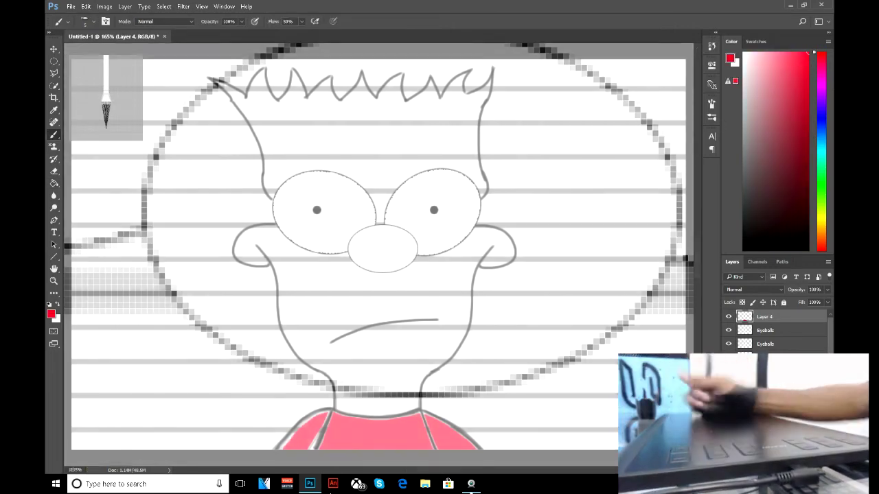
pyautogui.scroll(-5, 560, 266)
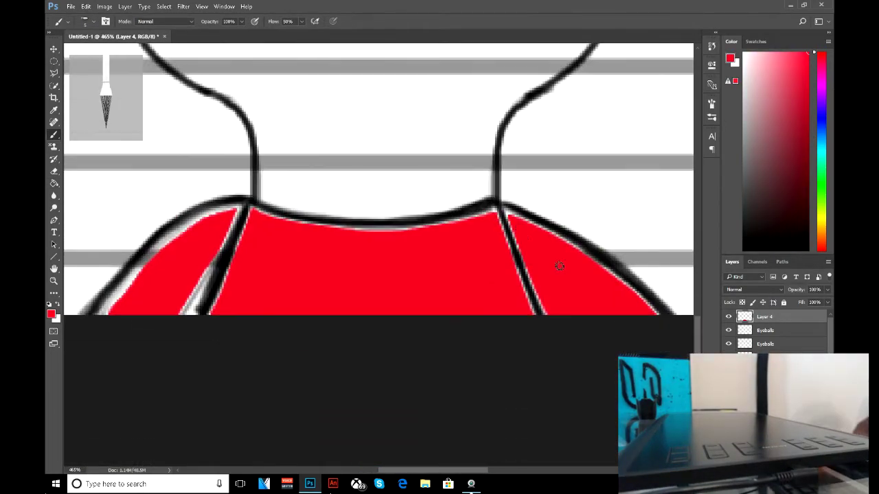
pyautogui.click(85, 21)
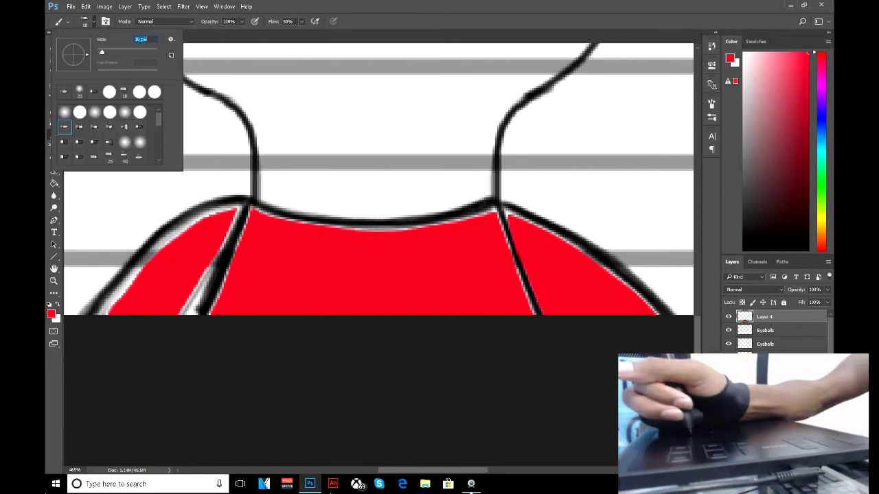
pyautogui.write('1')
pyautogui.press('Return')
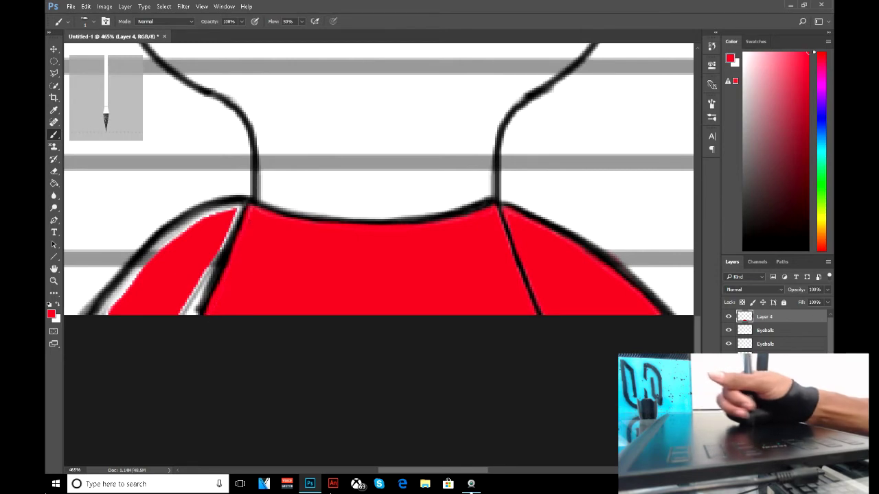
pyautogui.click(87, 22)
pyautogui.press('Escape')
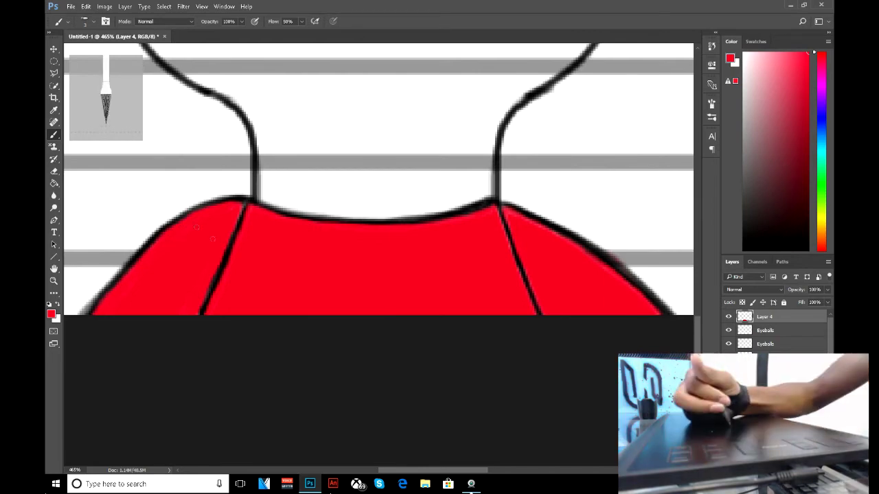
pyautogui.moveTo(217, 268); pyautogui.dragTo(208, 286)
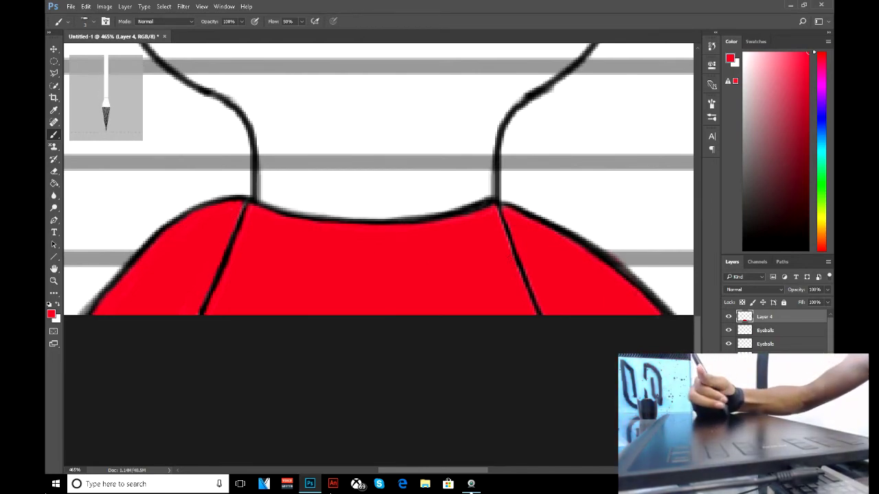
pyautogui.hotkey('ctrl', '0')
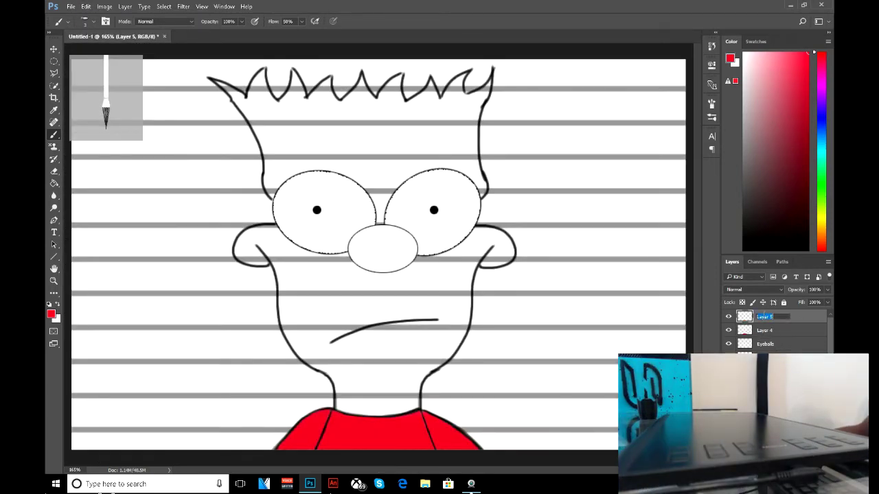
# Add a layer named "Color" below the line art and choose golden yellow for a larger brush
pyautogui.click(821, 224)
pyautogui.click(85, 22)
pyautogui.press('Return')
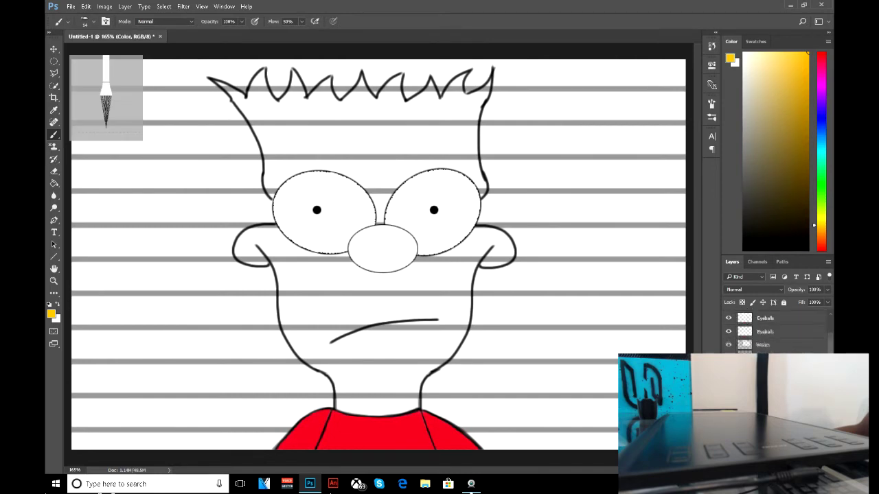
# Paint the first golden-yellow strokes inside the character's left cheek and jaw, undoing a misplaced stroke
pyautogui.press(']')
pyautogui.moveTo(309, 292); pyautogui.dragTo(323, 360)
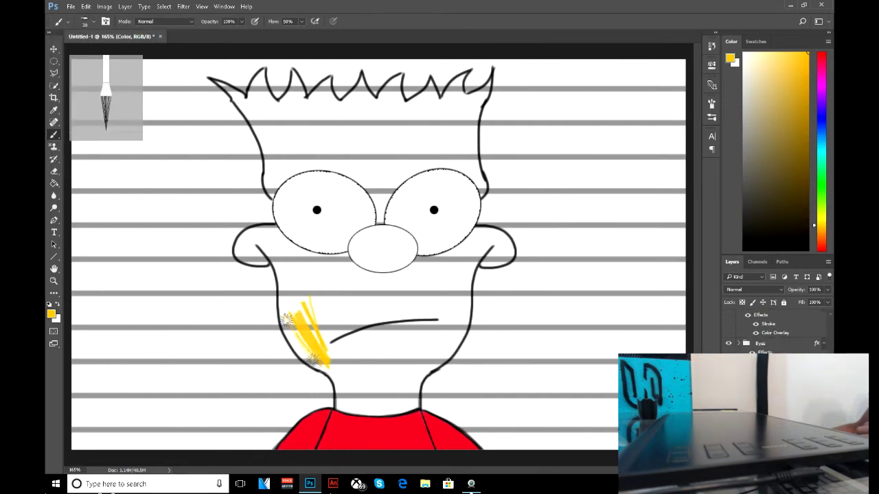
pyautogui.moveTo(295, 323); pyautogui.dragTo(324, 367)
pyautogui.moveTo(287, 268); pyautogui.dragTo(315, 343)
pyautogui.click(341, 259)
pyautogui.moveTo(287, 271)
pyautogui.mouseDown()
pyautogui.moveTo(343, 390)
pyautogui.moveTo(419, 364)
pyautogui.mouseUp()
pyautogui.hotkey('ctrl', 'z')
# Paint the rest of the face, the ears, neck and forehead golden yellow up to the base of the hair spikes
pyautogui.moveTo(407, 411)
pyautogui.mouseDown()
pyautogui.moveTo(405, 374)
pyautogui.moveTo(460, 319)
pyautogui.moveTo(468, 263)
pyautogui.moveTo(504, 251)
pyautogui.moveTo(384, 364)
pyautogui.moveTo(323, 343)
pyautogui.moveTo(378, 405)
pyautogui.moveTo(300, 343)
pyautogui.mouseUp()
pyautogui.moveTo(287, 295)
pyautogui.mouseDown()
pyautogui.moveTo(286, 267)
pyautogui.moveTo(261, 243)
pyautogui.mouseUp()
pyautogui.moveTo(381, 223)
pyautogui.mouseDown()
pyautogui.moveTo(377, 165)
pyautogui.moveTo(419, 138)
pyautogui.moveTo(467, 148)
pyautogui.mouseUp()
pyautogui.moveTo(384, 122)
pyautogui.mouseDown()
pyautogui.moveTo(344, 172)
pyautogui.moveTo(309, 145)
pyautogui.moveTo(272, 177)
pyautogui.moveTo(261, 127)
pyautogui.mouseUp()
pyautogui.click(86, 6)
pyautogui.click(110, 35)
pyautogui.click(86, 7)
pyautogui.click(109, 25)
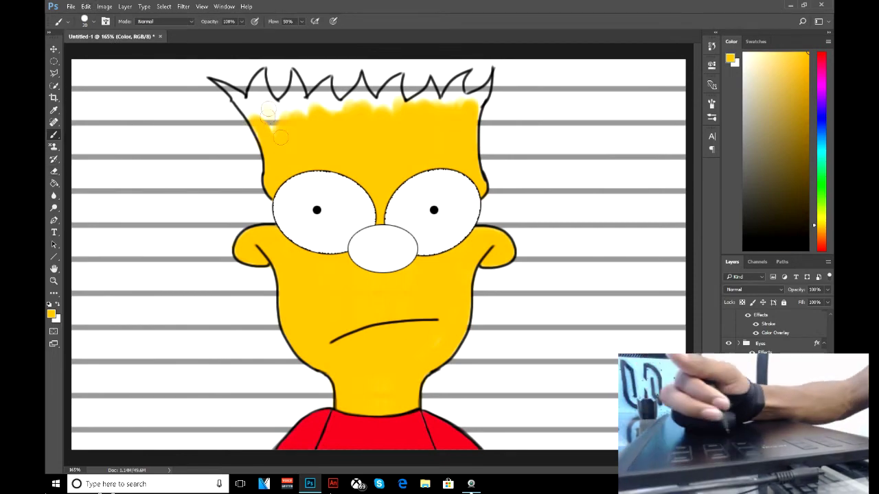
pyautogui.moveTo(355, 111); pyautogui.dragTo(473, 107)
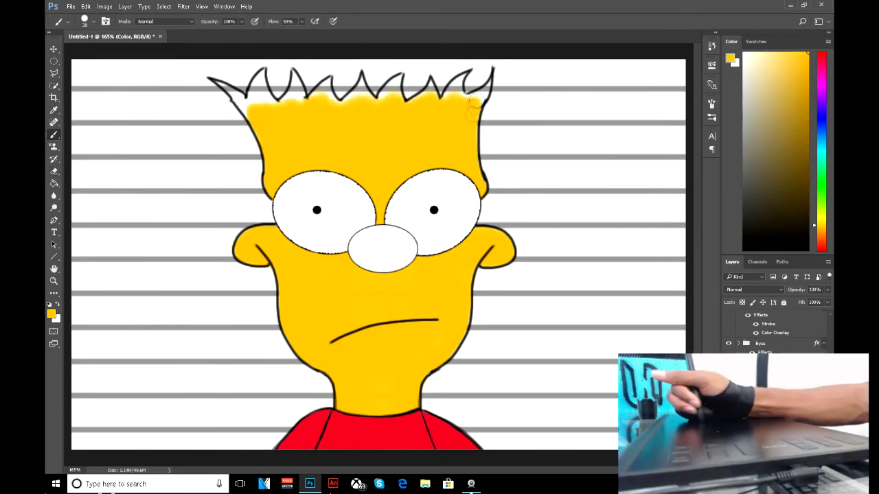
# Paint the rightmost hair spikes golden yellow with a smaller hard round brush, staying inside the outlines
pyautogui.click(84, 20)
pyautogui.press('Escape')
pyautogui.scroll(5, 639, 180)
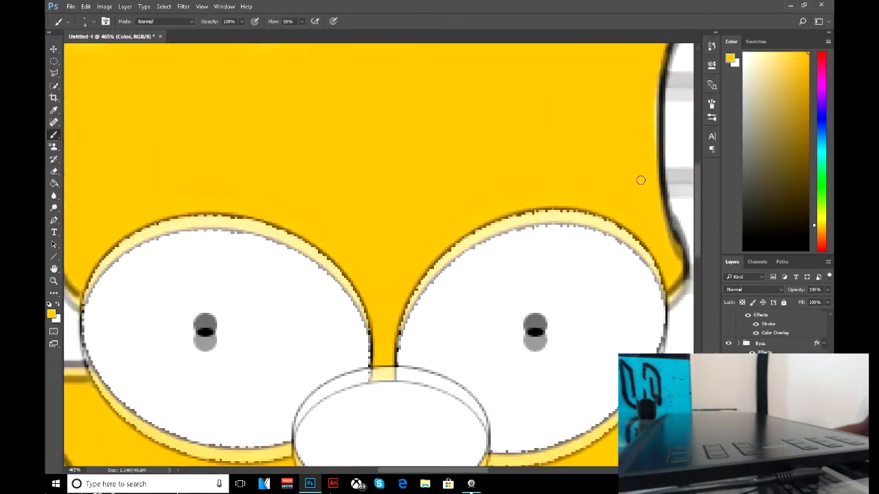
pyautogui.scroll(5, 445, 408)
pyautogui.hscroll(3, 445, 408)
pyautogui.click(84, 20)
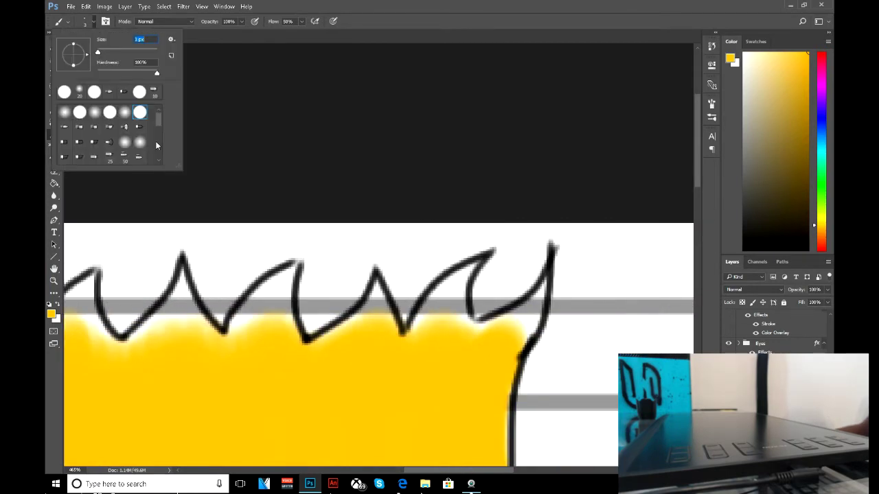
pyautogui.press('Escape')
pyautogui.moveTo(420, 309); pyautogui.dragTo(436, 292)
pyautogui.click(85, 21)
pyautogui.press('Escape')
pyautogui.moveTo(439, 312); pyautogui.dragTo(474, 278)
pyautogui.moveTo(480, 317); pyautogui.dragTo(523, 333)
pyautogui.moveTo(289, 377)
pyautogui.mouseDown()
pyautogui.moveTo(289, 137)
pyautogui.moveTo(289, 237)
pyautogui.mouseUp()
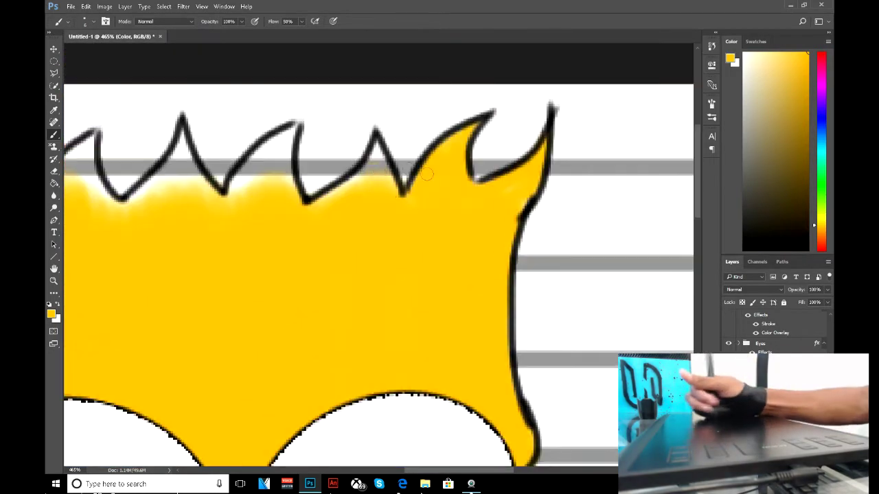
# Paint the remaining hair spikes golden yellow, working leftward and covering the faded patches at their bases
pyautogui.moveTo(285, 179)
pyautogui.mouseDown()
pyautogui.moveTo(269, 163)
pyautogui.moveTo(234, 206)
pyautogui.mouseUp()
pyautogui.moveTo(175, 147); pyautogui.dragTo(199, 192)
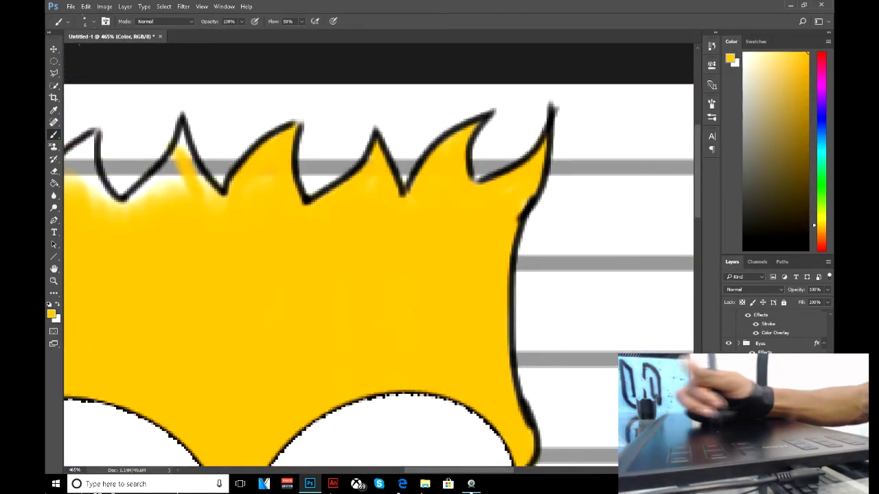
pyautogui.moveTo(180, 134); pyautogui.dragTo(204, 183)
pyautogui.moveTo(171, 156); pyautogui.dragTo(174, 200)
pyautogui.moveTo(92, 168)
pyautogui.mouseDown()
pyautogui.moveTo(325, 167)
pyautogui.moveTo(288, 179)
pyautogui.moveTo(297, 214)
pyautogui.mouseUp()
pyautogui.moveTo(234, 146)
pyautogui.mouseDown()
pyautogui.moveTo(186, 206)
pyautogui.moveTo(233, 198)
pyautogui.mouseUp()
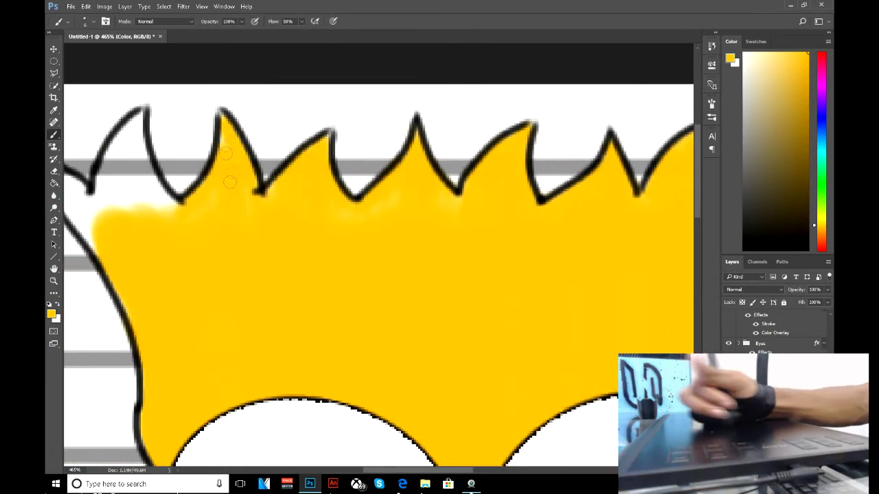
pyautogui.moveTo(132, 198)
pyautogui.mouseDown()
pyautogui.moveTo(136, 127)
pyautogui.moveTo(110, 154)
pyautogui.moveTo(103, 213)
pyautogui.moveTo(141, 168)
pyautogui.moveTo(288, 168)
pyautogui.mouseUp()
pyautogui.moveTo(199, 185); pyautogui.dragTo(236, 213)
pyautogui.moveTo(487, 199); pyautogui.dragTo(275, 192)
# Examine the yellow fill around the eyes, ears, jaw and neck for gaps along the outlines
pyautogui.scroll(-5, 416, 386)
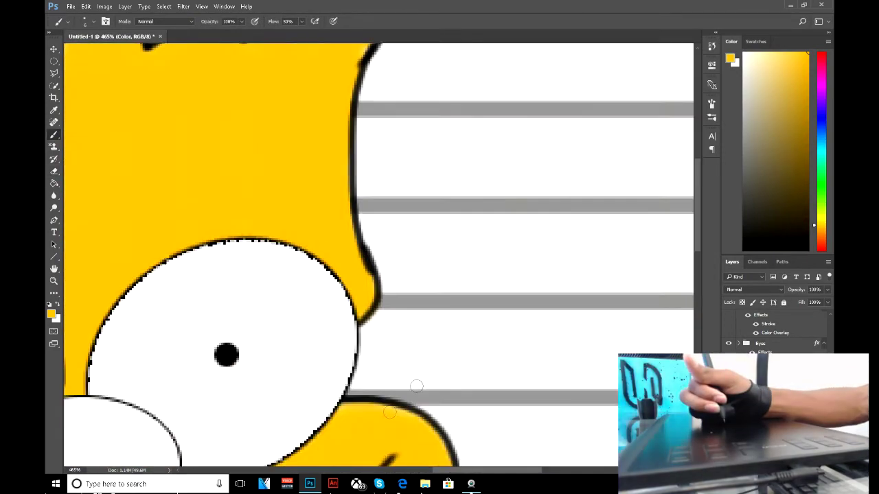
pyautogui.hscroll(-8, 373, 353)
pyautogui.scroll(-5, 372, 353)
pyautogui.scroll(-5, 393, 344)
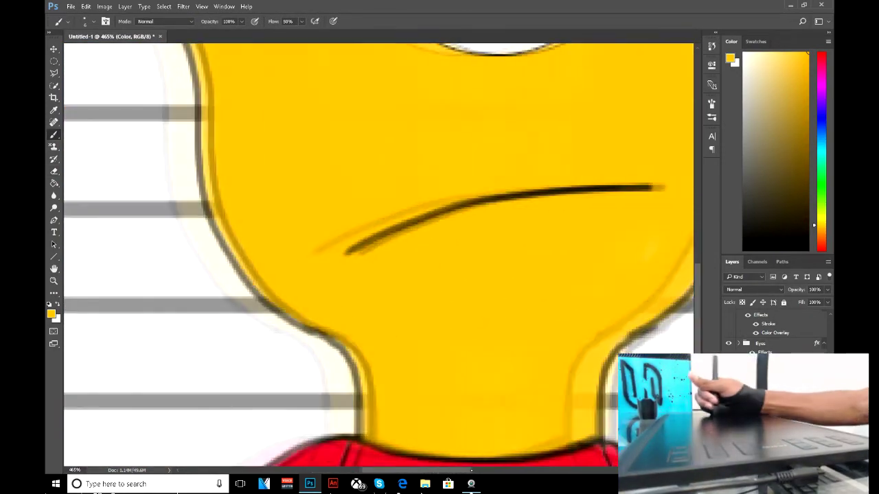
pyautogui.hscroll(3, 392, 344)
pyautogui.scroll(4, 639, 182)
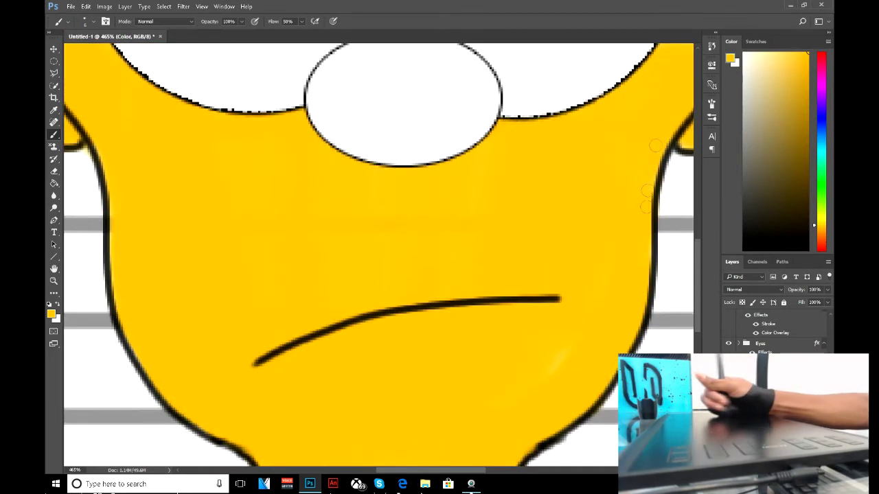
pyautogui.hscroll(3, 260, 447)
pyautogui.hotkey('ctrl', '0')
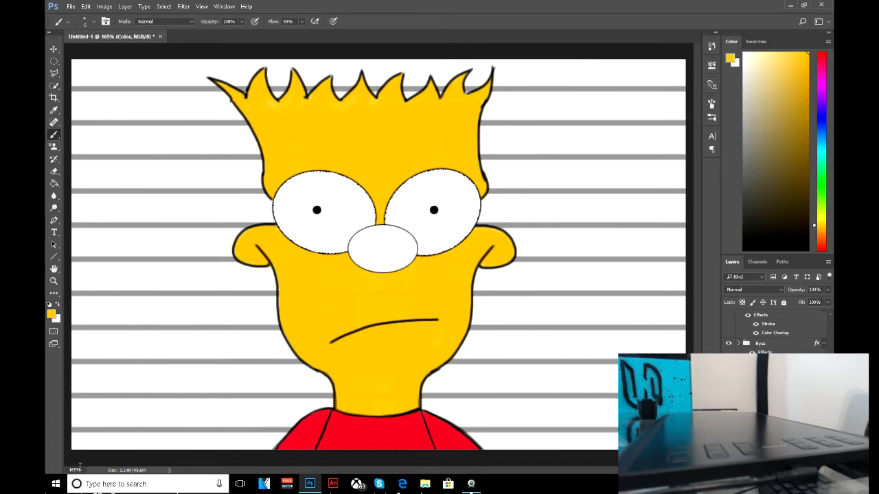
# Set the Color Overlay of the "Nose" layer to golden yellow #ffbf00
pyautogui.hotkey('ctrl', 'shift', 'alt', 'n')
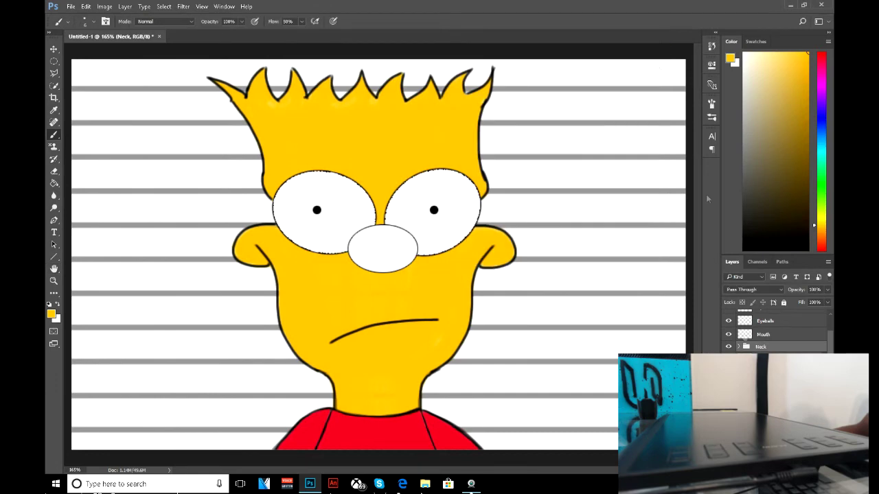
pyautogui.moveTo(378, 260); pyautogui.dragTo(397, 258)
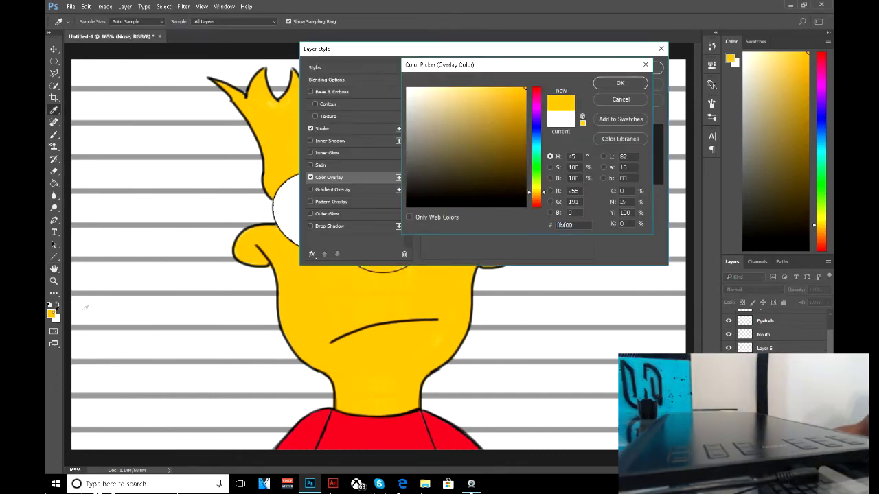
pyautogui.press('Return')
pyautogui.press('Return')
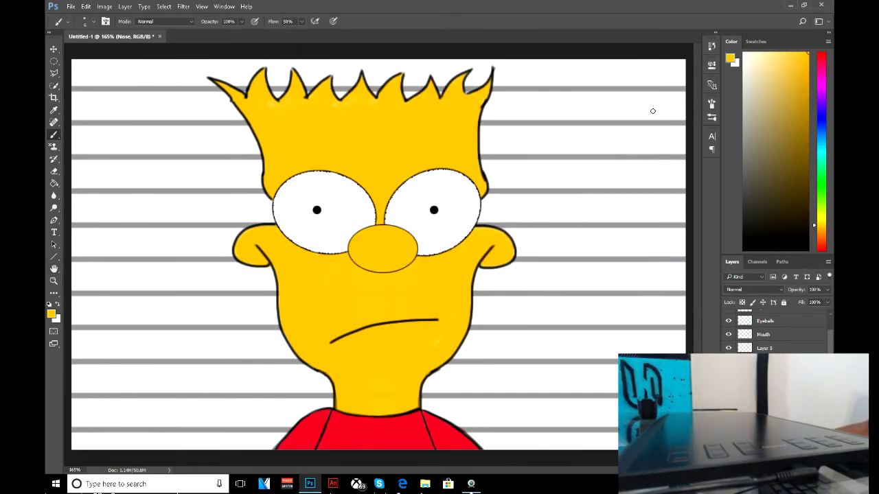
# Add a top layer named "Shadow" and reset the foreground color to black
pyautogui.hotkey('ctrl', 'shift', 'alt', 'n')
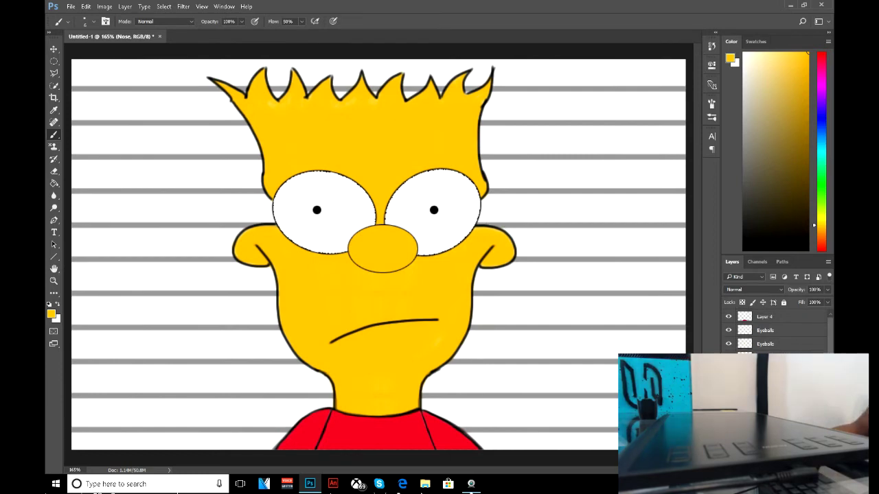
pyautogui.click(770, 321)
pyautogui.write('Shadow')
pyautogui.press('Return')
pyautogui.press('d')
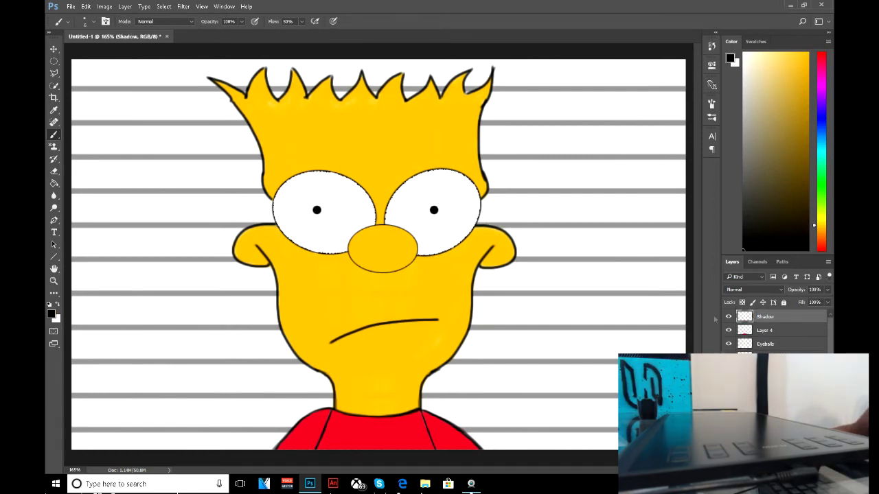
# Sketch the shadow's edge across the forehead and paint black along the head's left side, between the eyes and above the right eye
pyautogui.scroll(-3, 776, 329)
pyautogui.click(94, 21)
pyautogui.moveTo(276, 110)
pyautogui.mouseDown()
pyautogui.moveTo(304, 159)
pyautogui.moveTo(471, 163)
pyautogui.mouseUp()
pyautogui.moveTo(233, 97); pyautogui.dragTo(269, 182)
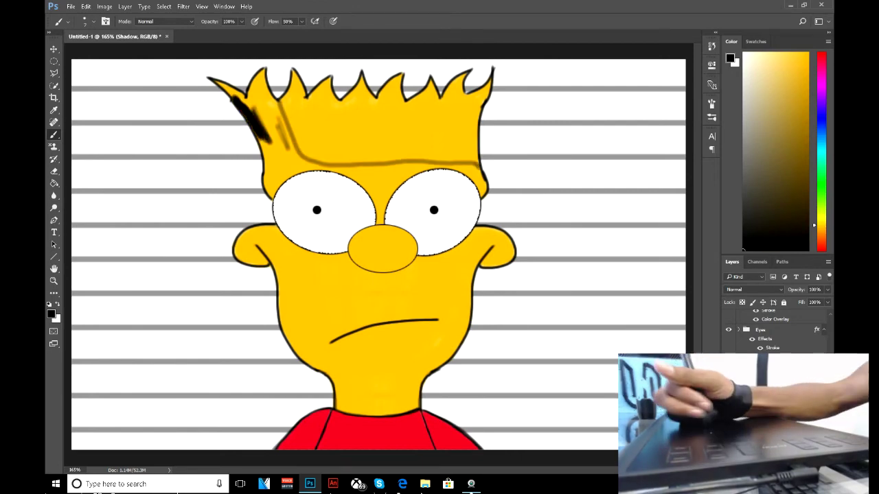
pyautogui.moveTo(269, 127); pyautogui.dragTo(302, 171)
pyautogui.moveTo(378, 218)
pyautogui.mouseDown()
pyautogui.moveTo(367, 175)
pyautogui.moveTo(394, 177)
pyautogui.mouseUp()
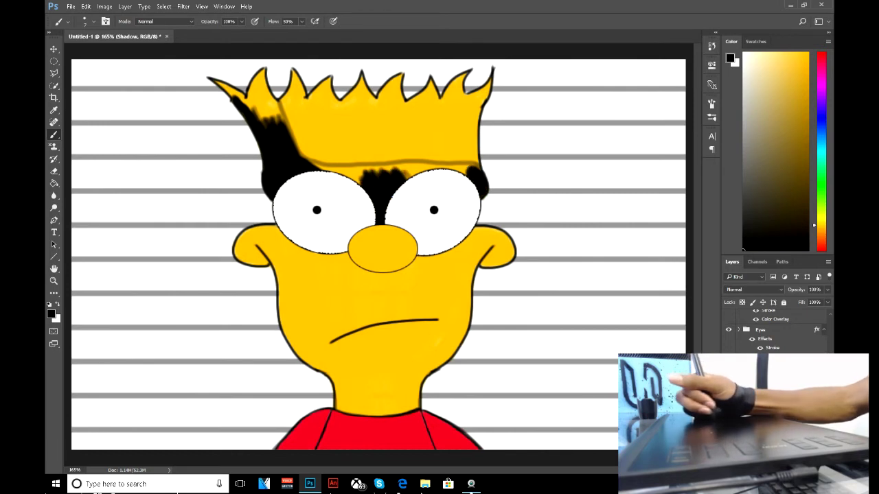
pyautogui.moveTo(390, 170); pyautogui.dragTo(456, 167)
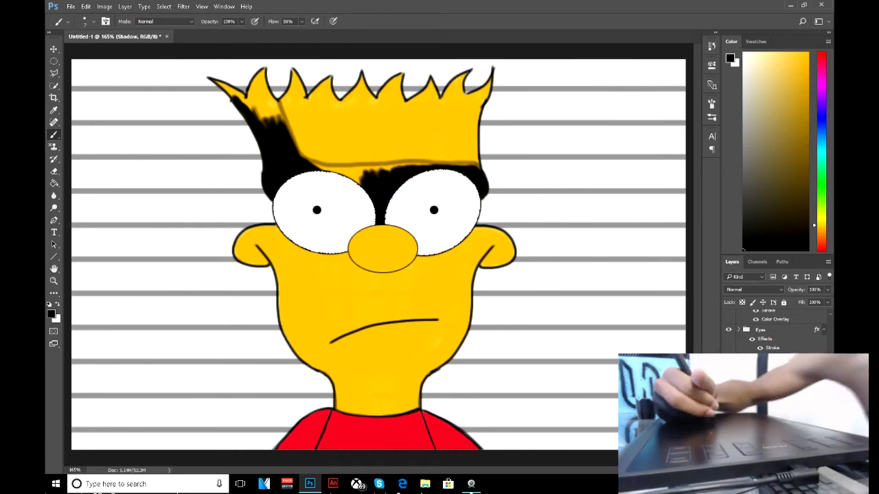
# Straighten the shadow's edge across the forehead, fill the area above and between the eyes with black, and erase stray paint above it
pyautogui.moveTo(312, 166)
pyautogui.mouseDown()
pyautogui.moveTo(434, 165)
pyautogui.moveTo(486, 195)
pyautogui.mouseUp()
pyautogui.keyDown('shift'); pyautogui.click(477, 162); pyautogui.keyUp('shift')
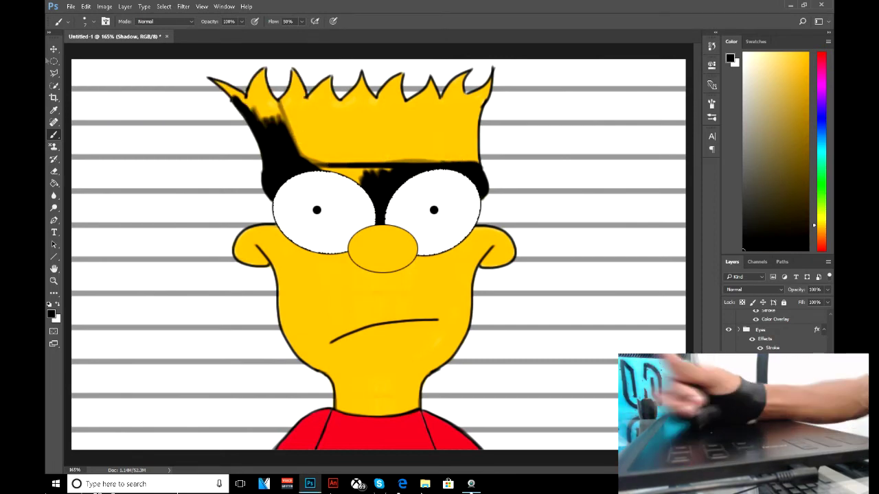
pyautogui.moveTo(444, 166); pyautogui.dragTo(381, 159)
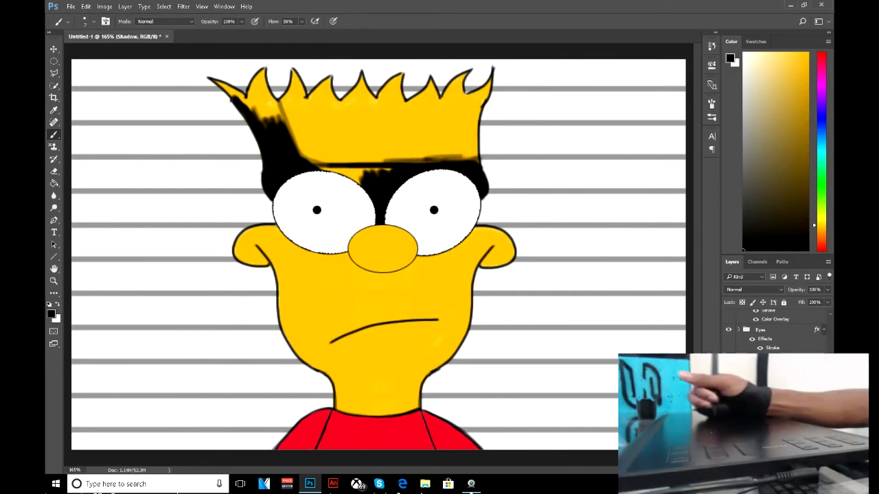
pyautogui.press('e')
pyautogui.moveTo(448, 153); pyautogui.dragTo(387, 152)
pyautogui.press('b')
pyautogui.moveTo(483, 163)
pyautogui.mouseDown()
pyautogui.moveTo(361, 163)
pyautogui.moveTo(480, 162)
pyautogui.mouseUp()
pyautogui.press('e')
pyautogui.click(352, 174)
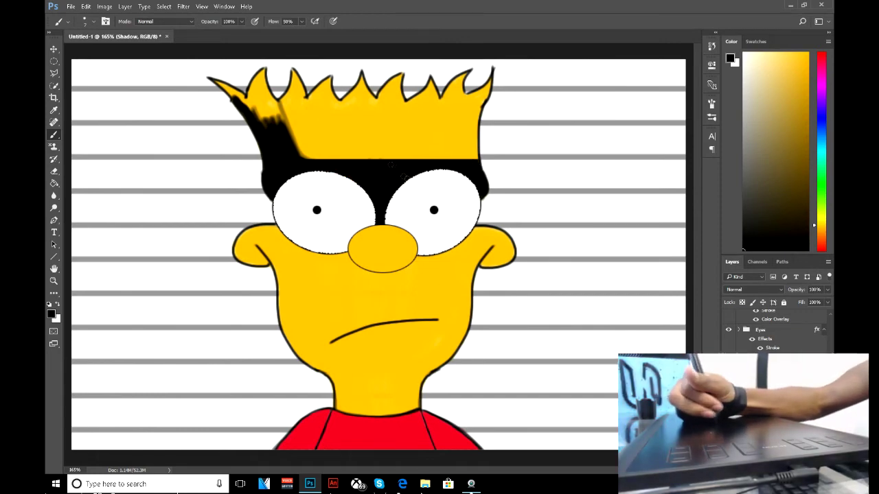
# Sharpen the shadow's slanted forehead edge on the head's left side and fill the two leftmost hair spikes with black
pyautogui.moveTo(287, 124); pyautogui.dragTo(301, 155)
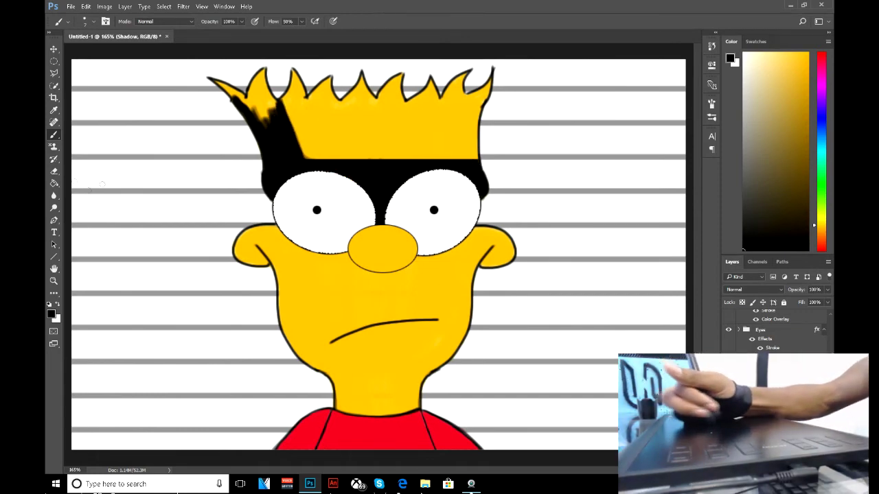
pyautogui.moveTo(266, 102); pyautogui.dragTo(251, 122)
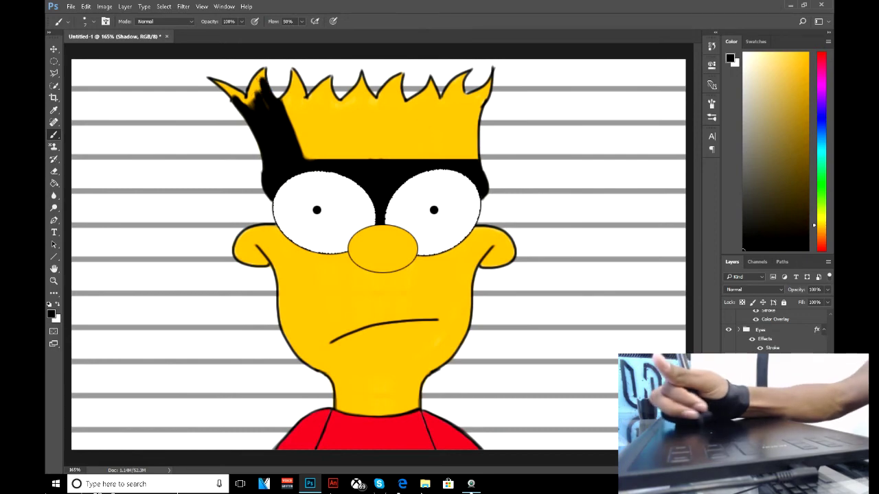
pyautogui.scroll(5, 251, 57)
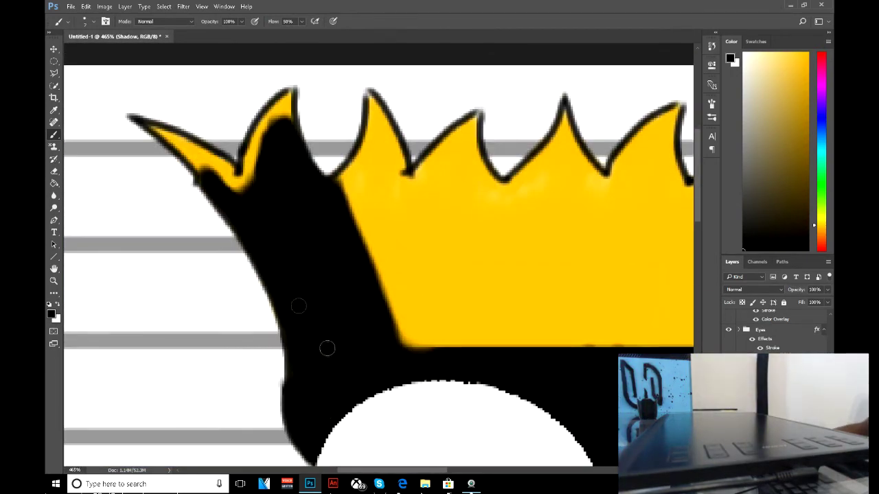
pyautogui.hscroll(5, 377, 274)
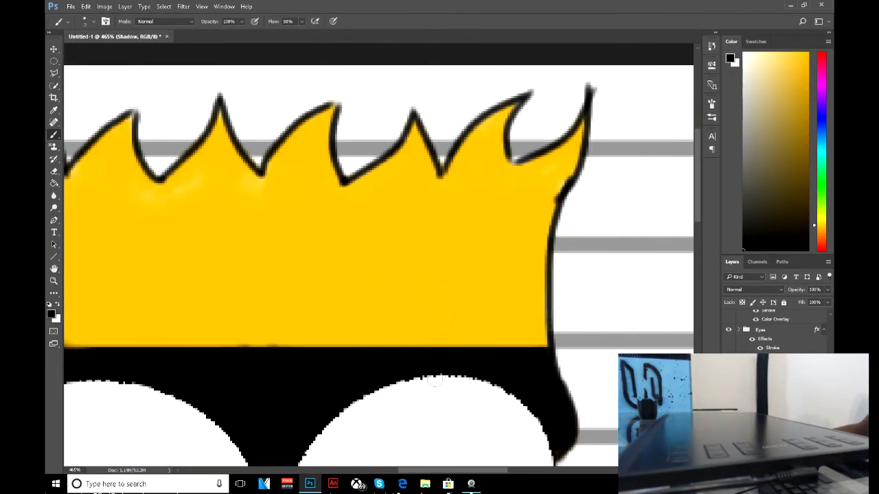
pyautogui.hscroll(-5, 549, 450)
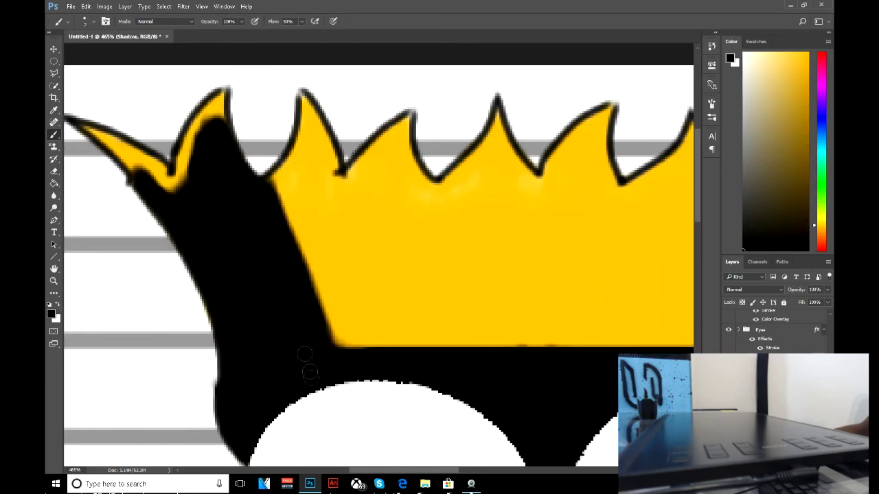
pyautogui.click(84, 22)
pyautogui.moveTo(223, 93); pyautogui.dragTo(209, 122)
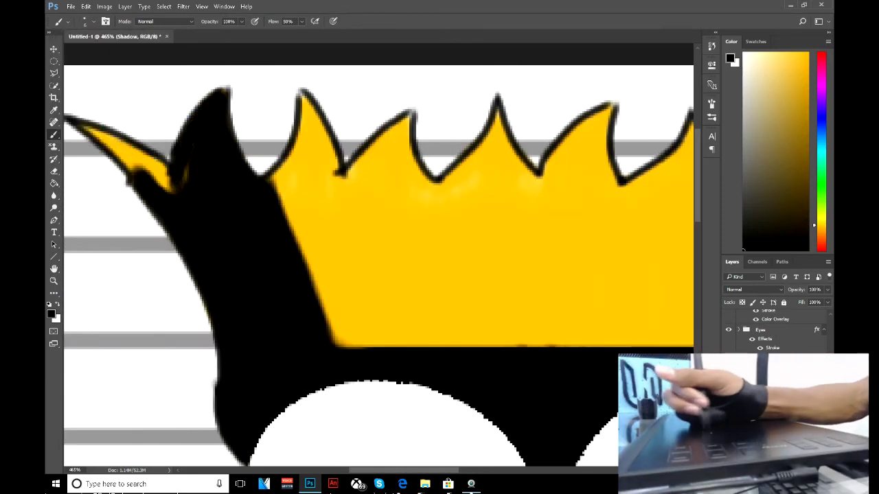
pyautogui.moveTo(133, 164); pyautogui.dragTo(85, 128)
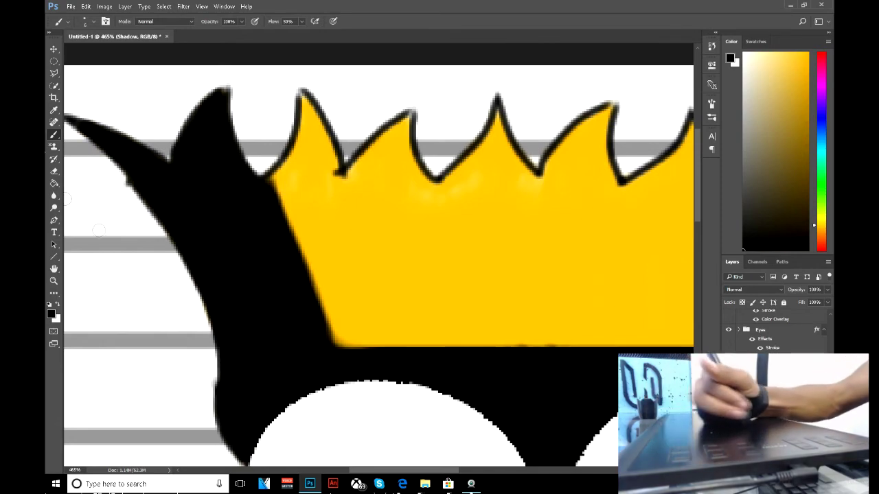
# Sketch the face shadow's black edge from the nose's left side down to the mouth and from the mouth down toward the neck
pyautogui.press('e')
pyautogui.scroll(-10, 402, 245)
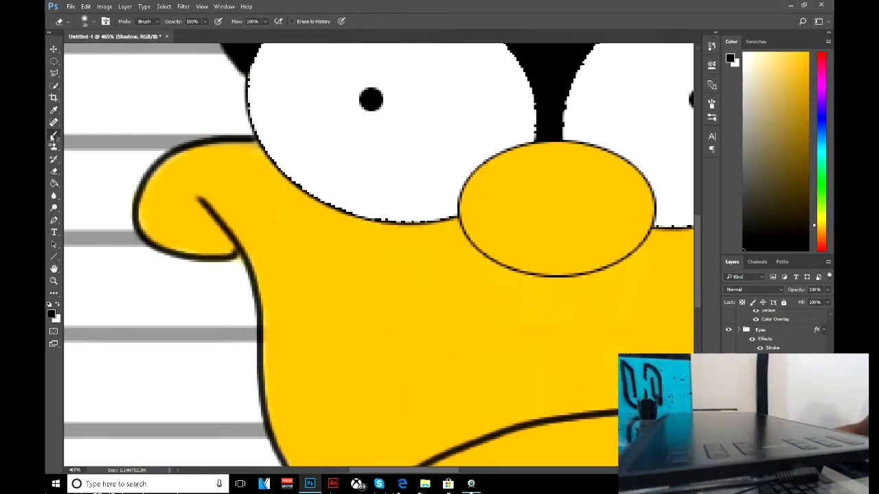
pyautogui.click(52, 137)
pyautogui.scroll(-6, 489, 194)
pyautogui.moveTo(522, 191)
pyautogui.mouseDown()
pyautogui.moveTo(385, 467)
pyautogui.moveTo(436, 265)
pyautogui.moveTo(385, 460)
pyautogui.mouseUp()
pyautogui.hotkey('ctrl', 'z')
pyautogui.scroll(2, 355, 165)
pyautogui.moveTo(322, 60)
pyautogui.mouseDown()
pyautogui.moveTo(313, 159)
pyautogui.moveTo(330, 277)
pyautogui.moveTo(372, 220)
pyautogui.mouseUp()
pyautogui.hotkey('ctrl', 'z')
pyautogui.hotkey('ctrl', 'z')
pyautogui.moveTo(321, 60); pyautogui.dragTo(410, 257)
# Paint a small black shadow inside the right ear, between its inner fold and the lower outline
pyautogui.scroll(3, 410, 257)
pyautogui.hscroll(4, 410, 257)
pyautogui.moveTo(589, 111)
pyautogui.mouseDown()
pyautogui.moveTo(595, 147)
pyautogui.moveTo(590, 167)
pyautogui.moveTo(577, 152)
pyautogui.moveTo(587, 127)
pyautogui.mouseUp()
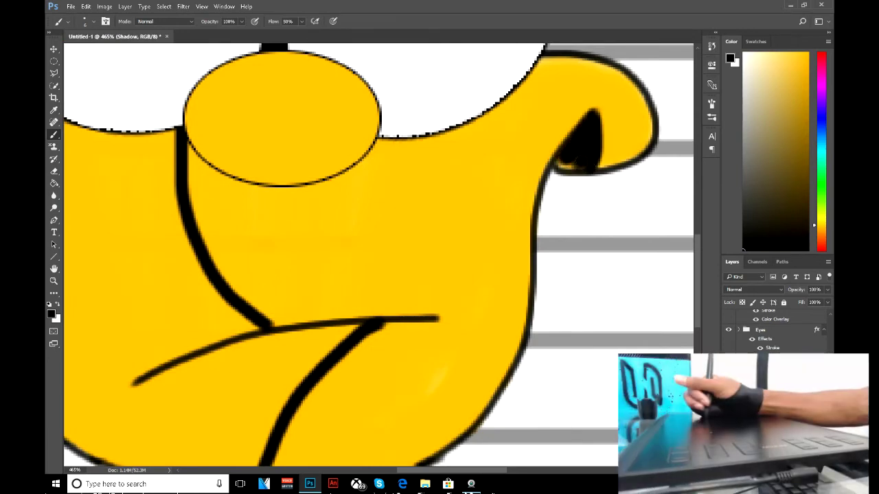
# Set the brush flow to 100% and fill the left side of the face and jaw with black up to the sketched edge
pyautogui.moveTo(255, 351); pyautogui.dragTo(273, 397)
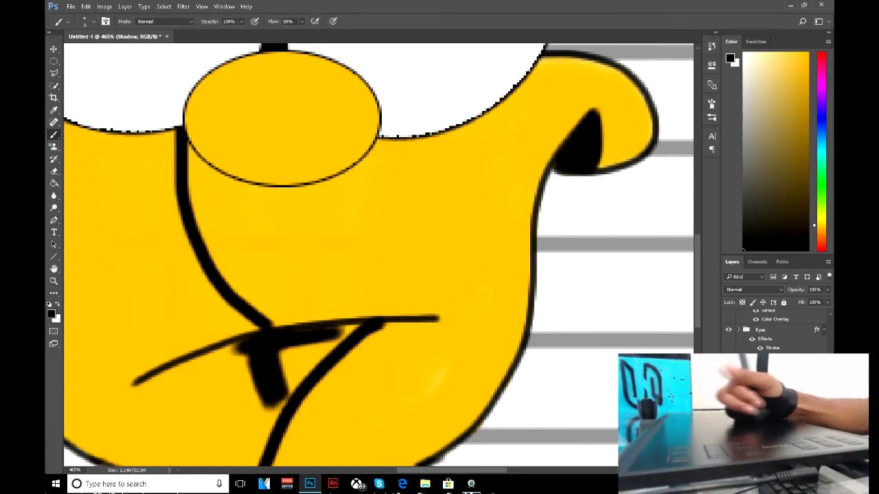
pyautogui.moveTo(261, 357)
pyautogui.mouseDown()
pyautogui.moveTo(230, 419)
pyautogui.moveTo(257, 453)
pyautogui.mouseUp()
pyautogui.moveTo(332, 341); pyautogui.dragTo(482, 286)
pyautogui.moveTo(213, 182)
pyautogui.mouseDown()
pyautogui.moveTo(258, 292)
pyautogui.moveTo(312, 124)
pyautogui.moveTo(268, 412)
pyautogui.moveTo(381, 450)
pyautogui.mouseUp()
pyautogui.moveTo(196, 265); pyautogui.dragTo(167, 180)
pyautogui.hotkey('shift', '0')
pyautogui.moveTo(212, 226)
pyautogui.mouseDown()
pyautogui.moveTo(180, 124)
pyautogui.moveTo(164, 240)
pyautogui.mouseUp()
pyautogui.moveTo(168, 120)
pyautogui.mouseDown()
pyautogui.moveTo(149, 261)
pyautogui.moveTo(206, 371)
pyautogui.moveTo(180, 288)
pyautogui.moveTo(196, 240)
pyautogui.mouseUp()
pyautogui.moveTo(288, 379)
pyautogui.mouseDown()
pyautogui.moveTo(295, 440)
pyautogui.moveTo(316, 453)
pyautogui.mouseUp()
pyautogui.moveTo(343, 343)
pyautogui.mouseDown()
pyautogui.moveTo(385, 321)
pyautogui.moveTo(393, 285)
pyautogui.moveTo(419, 294)
pyautogui.moveTo(366, 249)
pyautogui.moveTo(313, 138)
pyautogui.moveTo(310, 96)
pyautogui.moveTo(285, 159)
pyautogui.moveTo(253, 156)
pyautogui.moveTo(294, 138)
pyautogui.moveTo(301, 151)
pyautogui.moveTo(214, 183)
pyautogui.moveTo(254, 136)
pyautogui.moveTo(247, 202)
pyautogui.moveTo(201, 176)
pyautogui.moveTo(184, 137)
pyautogui.moveTo(155, 150)
pyautogui.moveTo(174, 127)
pyautogui.mouseUp()
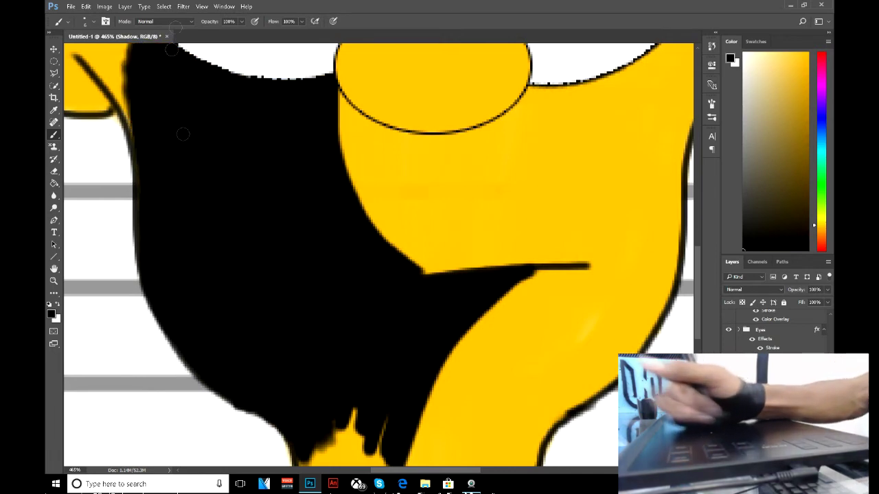
# Paint the left part of the neck down to the collar and the whole left ear black
pyautogui.scroll(-5, 173, 128)
pyautogui.moveTo(330, 254); pyautogui.dragTo(346, 312)
pyautogui.moveTo(347, 312); pyautogui.dragTo(363, 370)
pyautogui.moveTo(364, 261); pyautogui.dragTo(374, 288)
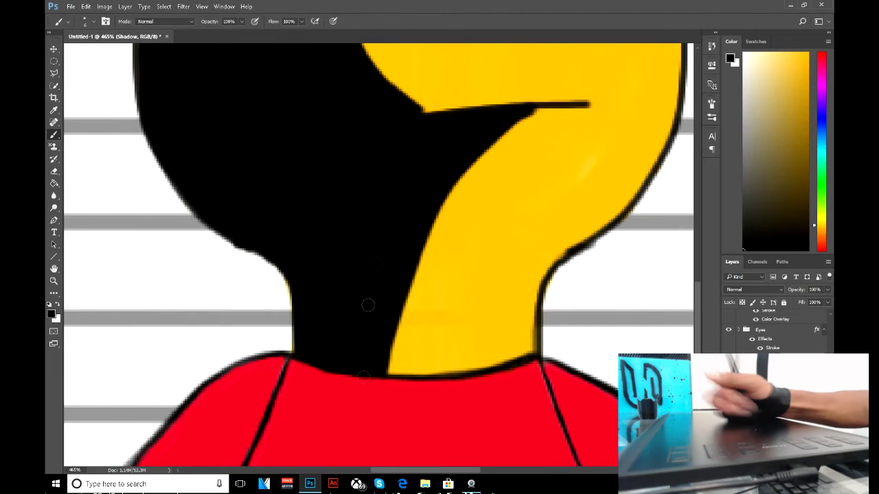
pyautogui.scroll(6, 374, 288)
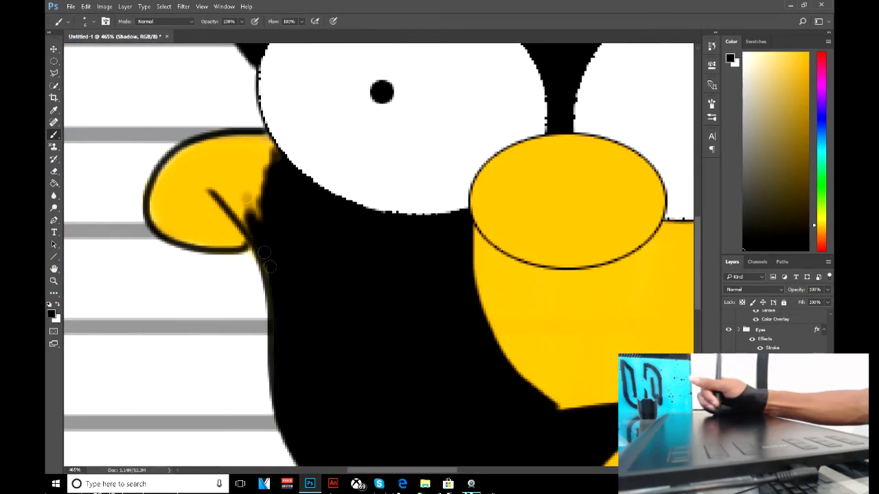
pyautogui.moveTo(219, 165)
pyautogui.mouseDown()
pyautogui.moveTo(264, 227)
pyautogui.moveTo(189, 200)
pyautogui.moveTo(165, 234)
pyautogui.moveTo(179, 180)
pyautogui.moveTo(264, 136)
pyautogui.moveTo(172, 216)
pyautogui.moveTo(230, 220)
pyautogui.moveTo(234, 212)
pyautogui.moveTo(196, 209)
pyautogui.mouseUp()
# Add a top layer named "shadow" and paint a solid black band along the inner edge of the right eye
pyautogui.hscroll(5, 378, 254)
pyautogui.scroll(1, 377, 254)
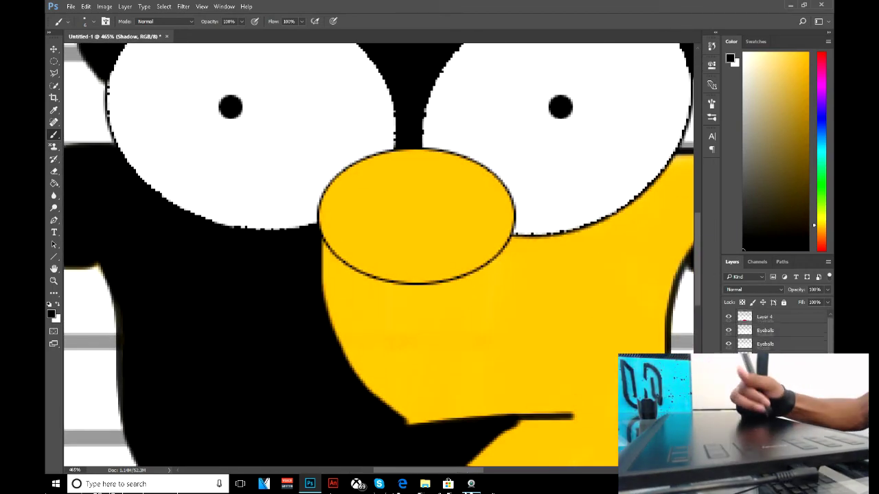
pyautogui.scroll(2, 444, 228)
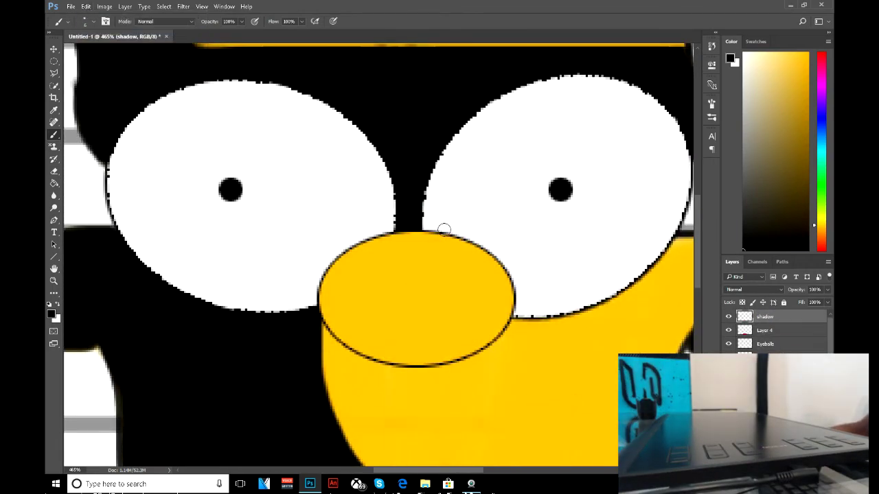
pyautogui.moveTo(444, 228); pyautogui.dragTo(540, 81)
pyautogui.moveTo(494, 108); pyautogui.dragTo(431, 223)
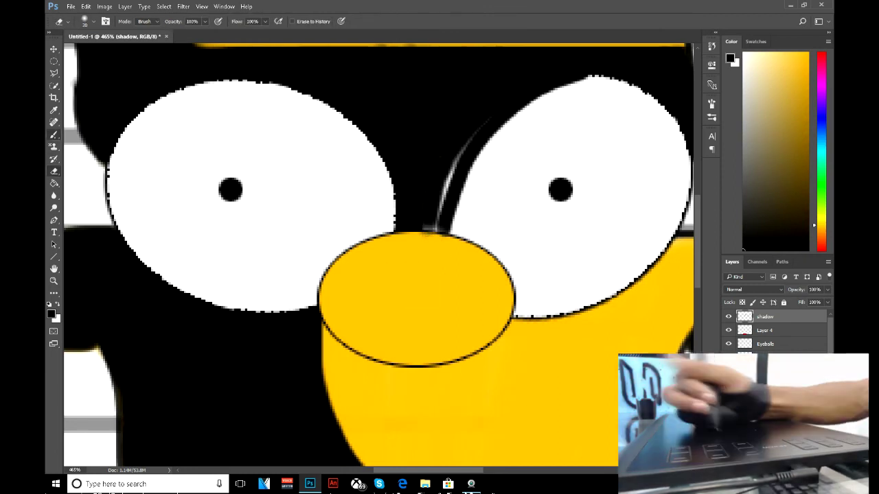
pyautogui.click(87, 22)
pyautogui.click(432, 223)
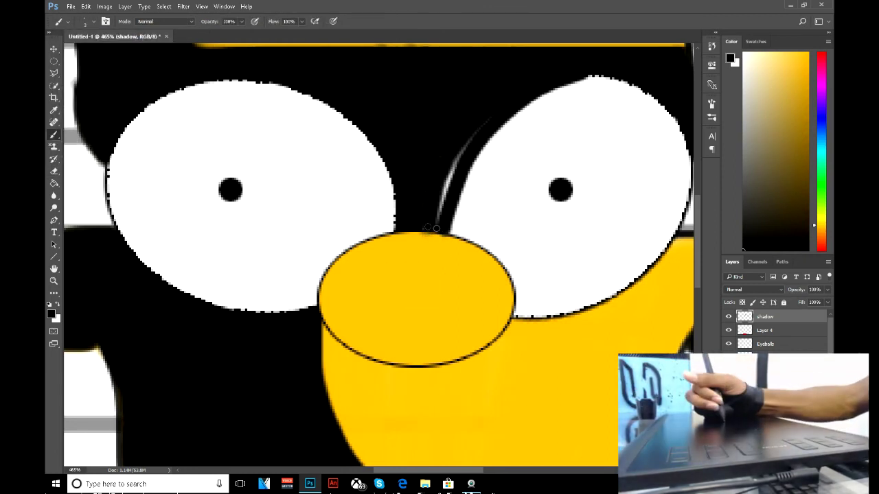
pyautogui.moveTo(454, 164); pyautogui.dragTo(439, 208)
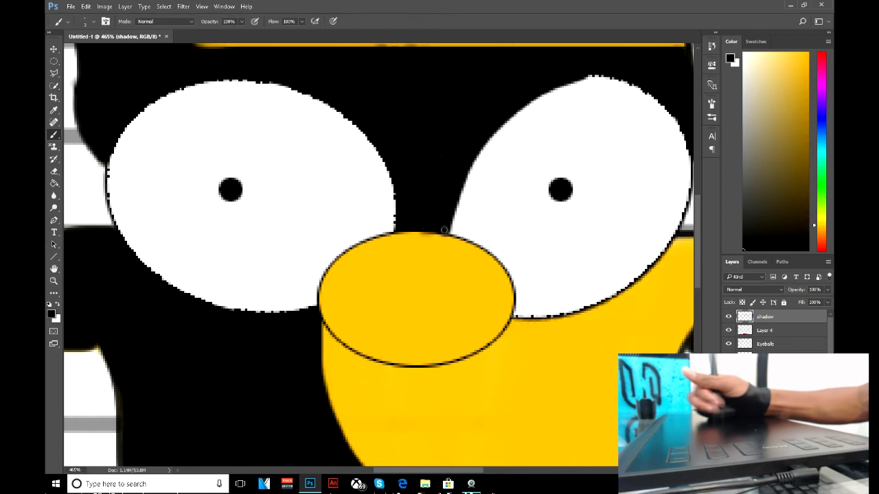
# Paint a black crescent along the nose's left and lower edge and sketch a diagonal shadow line across the left eye
pyautogui.moveTo(340, 256); pyautogui.dragTo(359, 257)
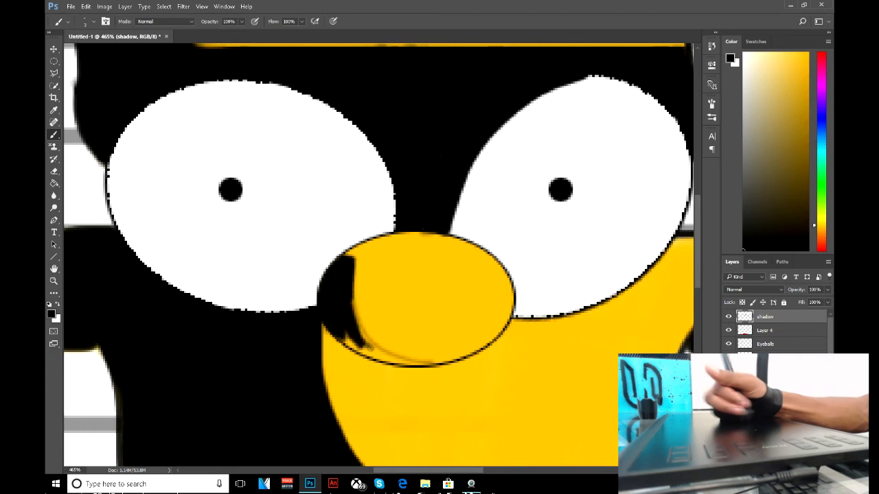
pyautogui.moveTo(370, 352); pyautogui.dragTo(351, 319)
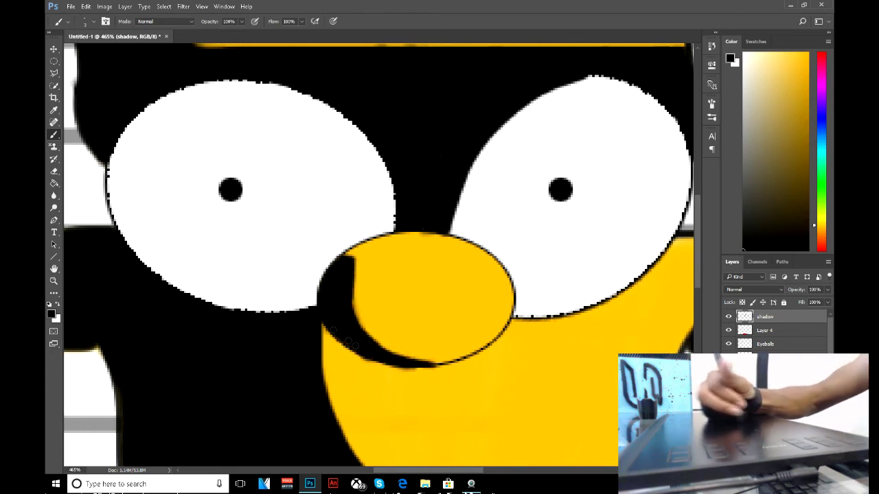
pyautogui.moveTo(177, 89); pyautogui.dragTo(357, 190)
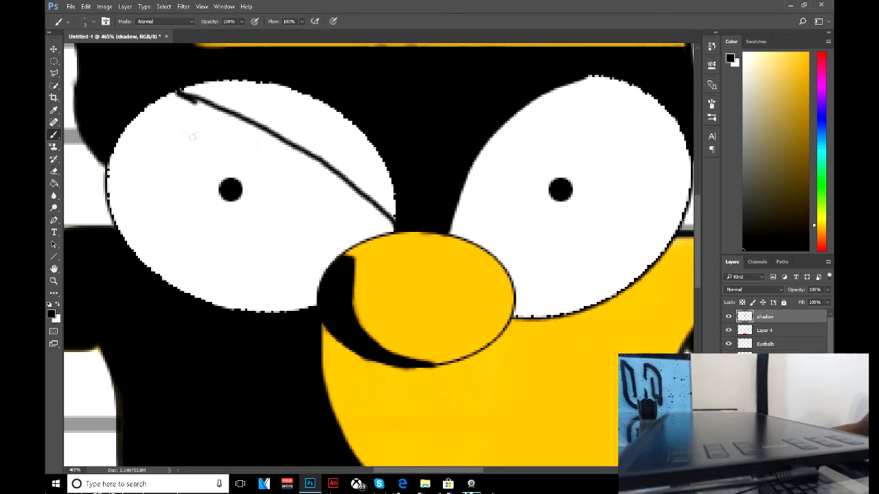
# Lower the opacity of the face's "Shadow" layer so the skin color shows through
pyautogui.click(827, 289)
pyautogui.moveTo(826, 302); pyautogui.dragTo(787, 300)
pyautogui.hotkey('ctrl', '0')
pyautogui.press('Escape')
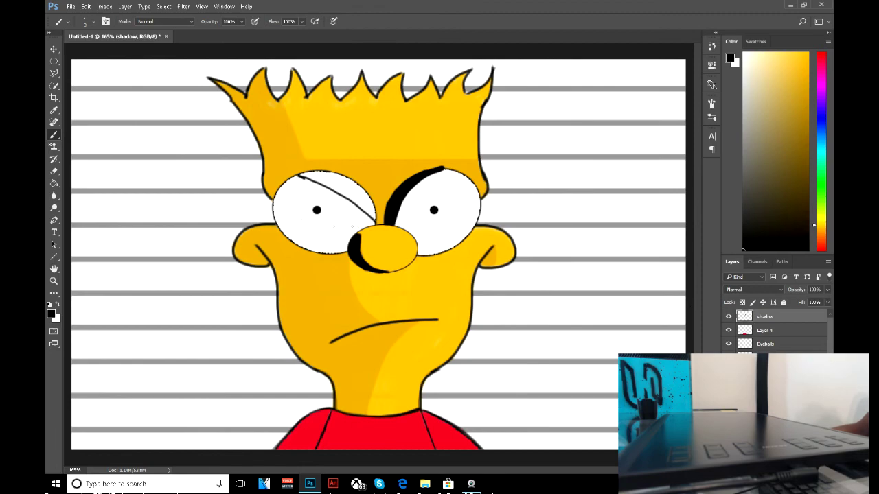
# Fill the left eye below the diagonal line with black using a larger brush
pyautogui.scroll(5, 378, 216)
pyautogui.moveTo(182, 192)
pyautogui.mouseDown()
pyautogui.moveTo(199, 206)
pyautogui.moveTo(152, 187)
pyautogui.moveTo(206, 254)
pyautogui.moveTo(206, 202)
pyautogui.moveTo(167, 177)
pyautogui.mouseUp()
pyautogui.rightClick(168, 176)
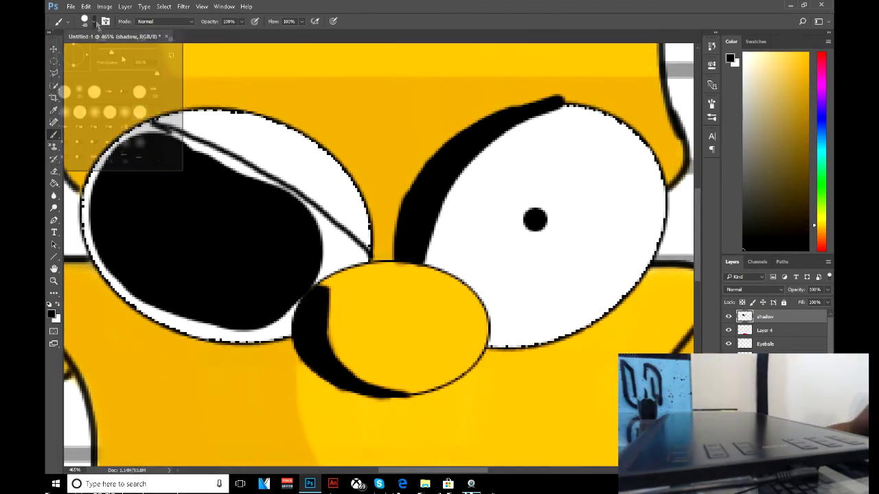
pyautogui.moveTo(157, 316)
pyautogui.mouseDown()
pyautogui.moveTo(275, 327)
pyautogui.moveTo(137, 291)
pyautogui.moveTo(97, 218)
pyautogui.moveTo(113, 165)
pyautogui.moveTo(134, 140)
pyautogui.moveTo(227, 171)
pyautogui.moveTo(363, 249)
pyautogui.mouseUp()
# Fill the left eye's remaining corner beside the nose with a 6 px brush and set the "shadow" layer's opacity to 10%
pyautogui.click(85, 21)
pyautogui.write('6')
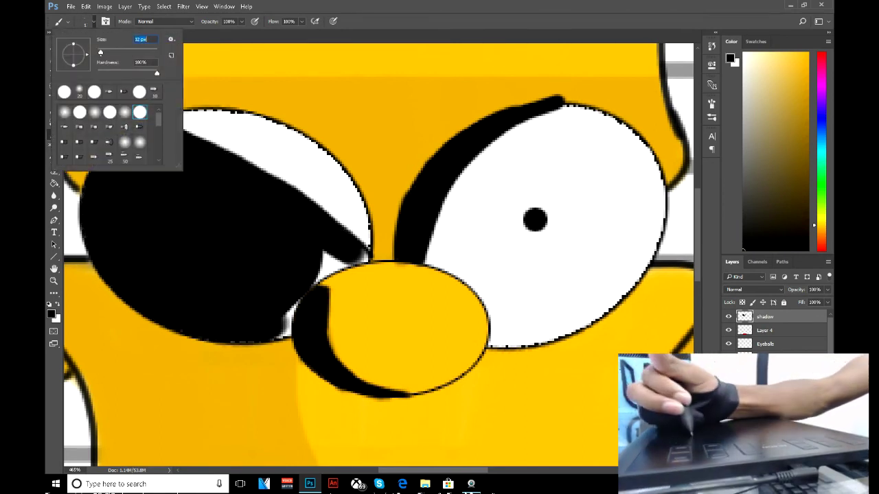
pyautogui.press('Return')
pyautogui.moveTo(356, 256)
pyautogui.mouseDown()
pyautogui.moveTo(298, 281)
pyautogui.moveTo(282, 321)
pyautogui.moveTo(264, 336)
pyautogui.mouseUp()
pyautogui.press('1')
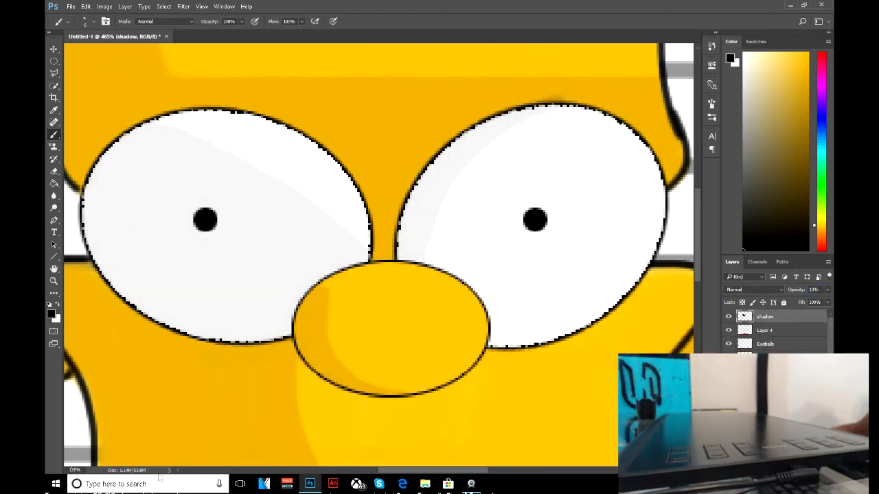
# Draw an elliptical selection over the left eye and rotate and scale it to match the eye's tilted shape
pyautogui.hotkey('ctrl', '0')
pyautogui.press('m')
pyautogui.moveTo(361, 221); pyautogui.dragTo(364, 227)
pyautogui.rightClick(350, 214)
pyautogui.click(392, 337)
pyautogui.click(85, 7)
pyautogui.press('Escape')
pyautogui.moveTo(283, 171); pyautogui.dragTo(302, 154)
pyautogui.moveTo(314, 233); pyautogui.dragTo(340, 197)
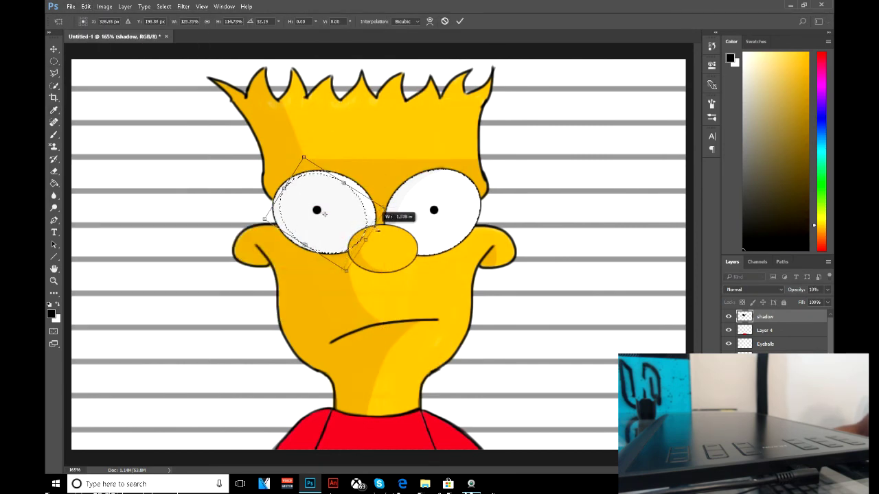
pyautogui.click(460, 21)
pyautogui.click(86, 6)
pyautogui.press('Escape')
pyautogui.press('e')
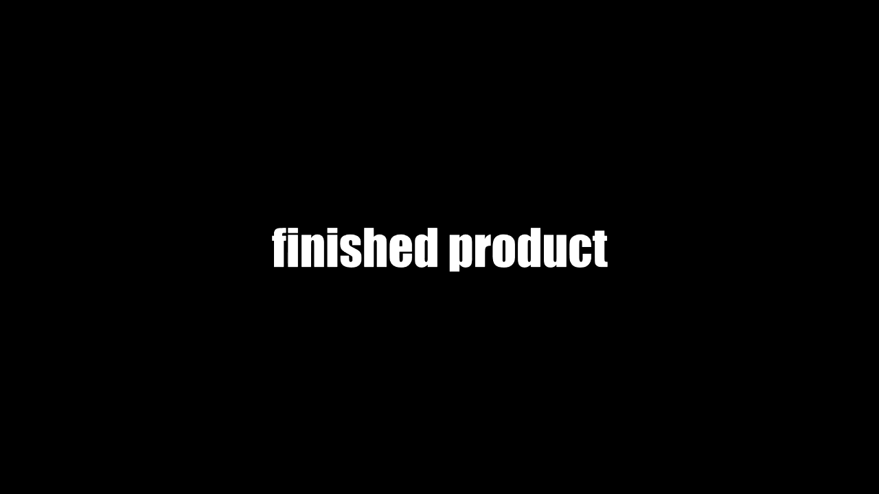